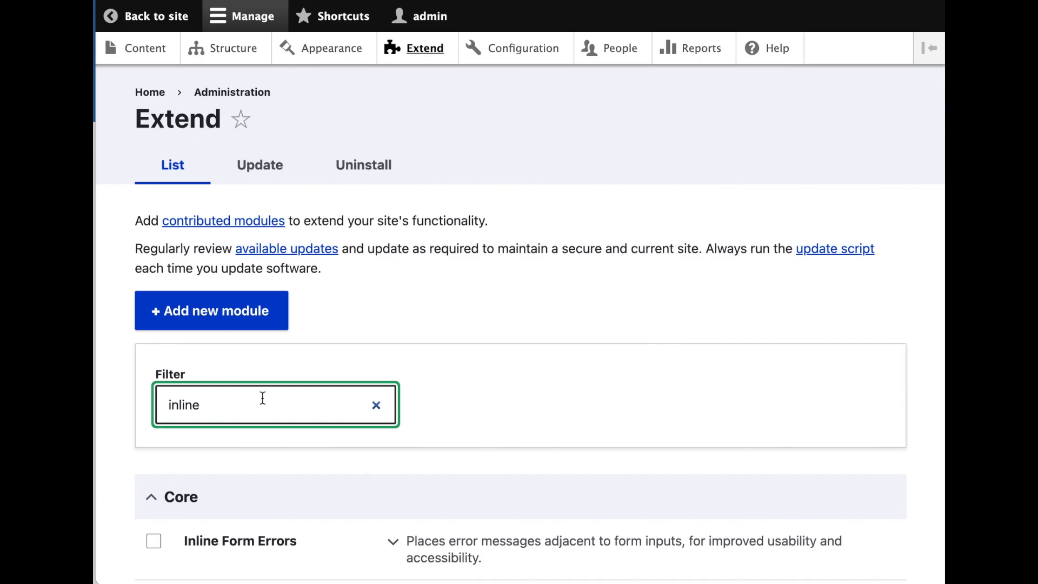
Step: Find the Paragraphs Inline Entity Form Example module with the filter "inline" and install it with the modules it requires
click(278, 379)
click(196, 462)
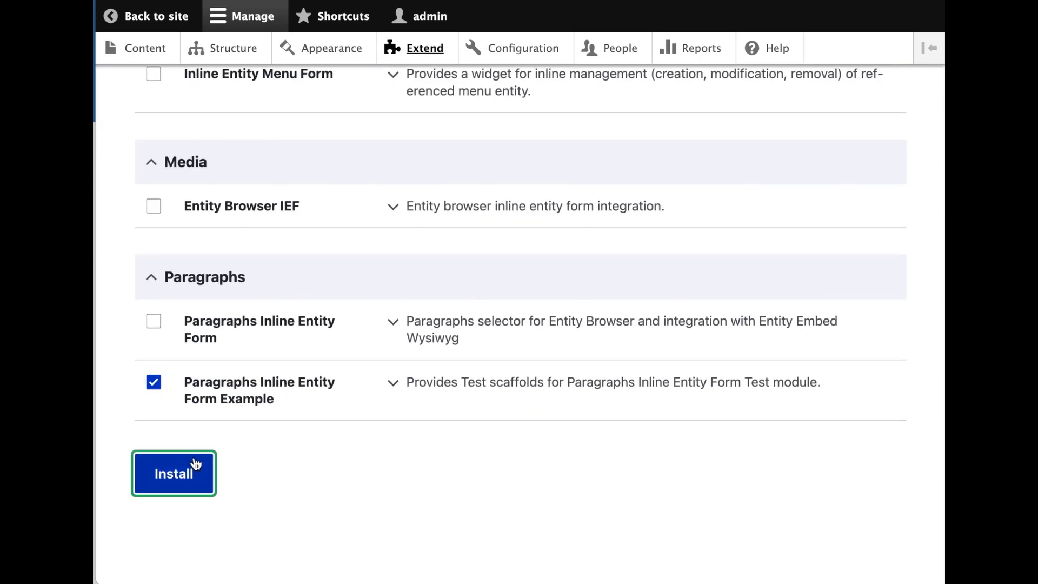
click(187, 292)
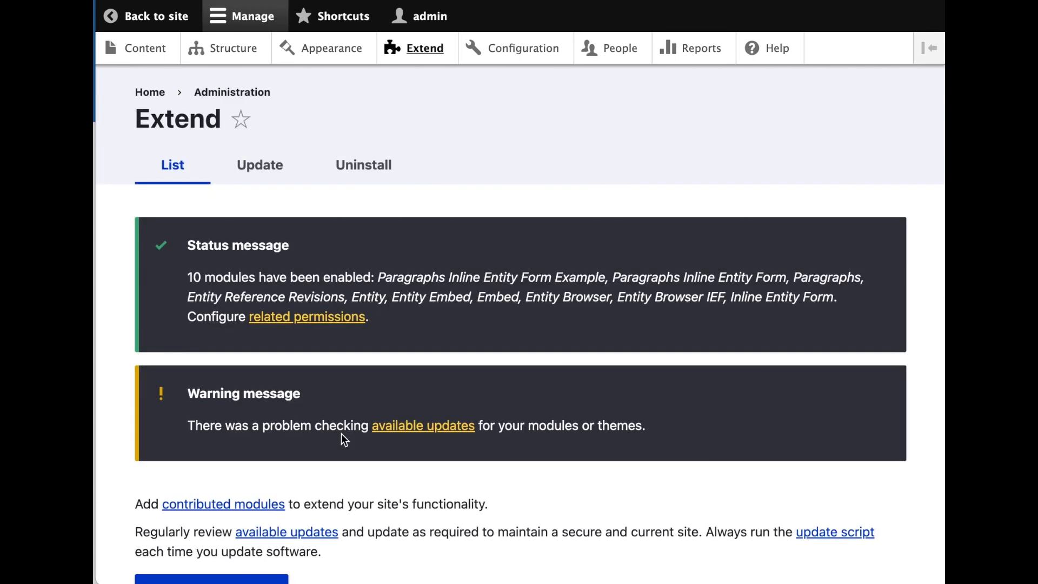
Step: Check which content types are available for creating new content
click(144, 48)
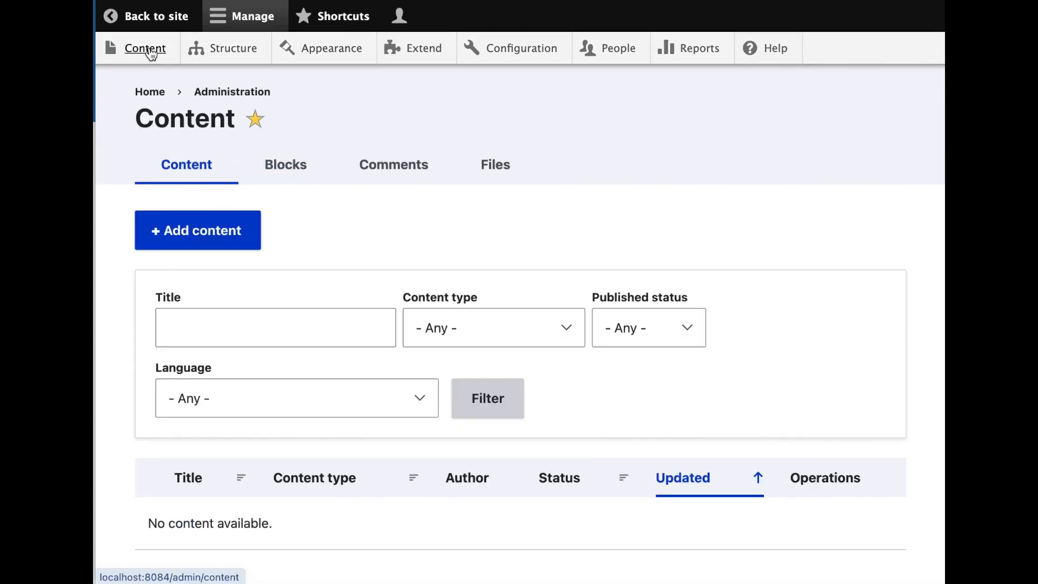
click(204, 231)
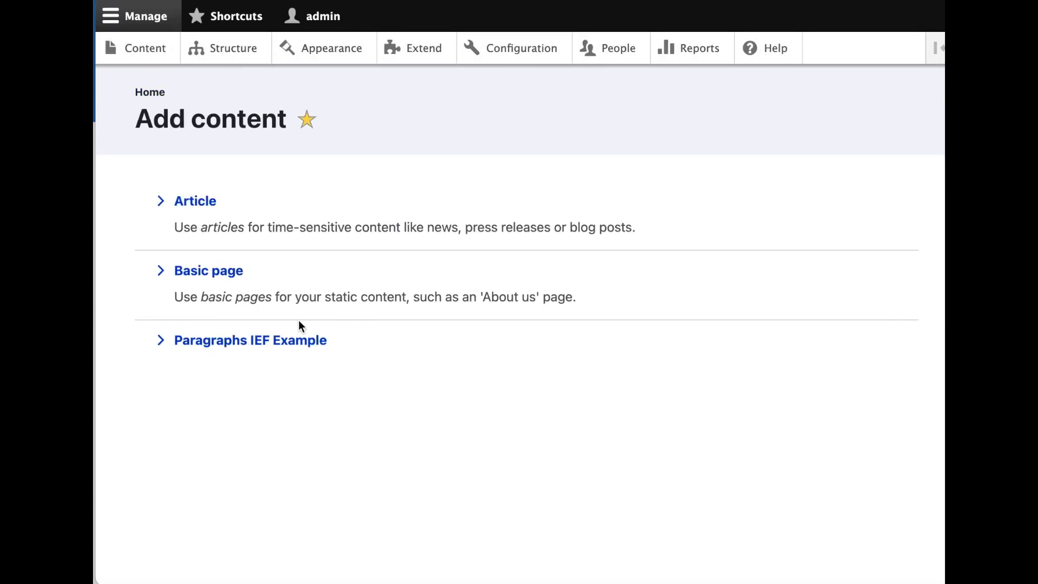
Step: Open the Paragraphs IEF Example text format's configuration and examine its CKEditor 5 active toolbar for the Paragraphs button
click(529, 54)
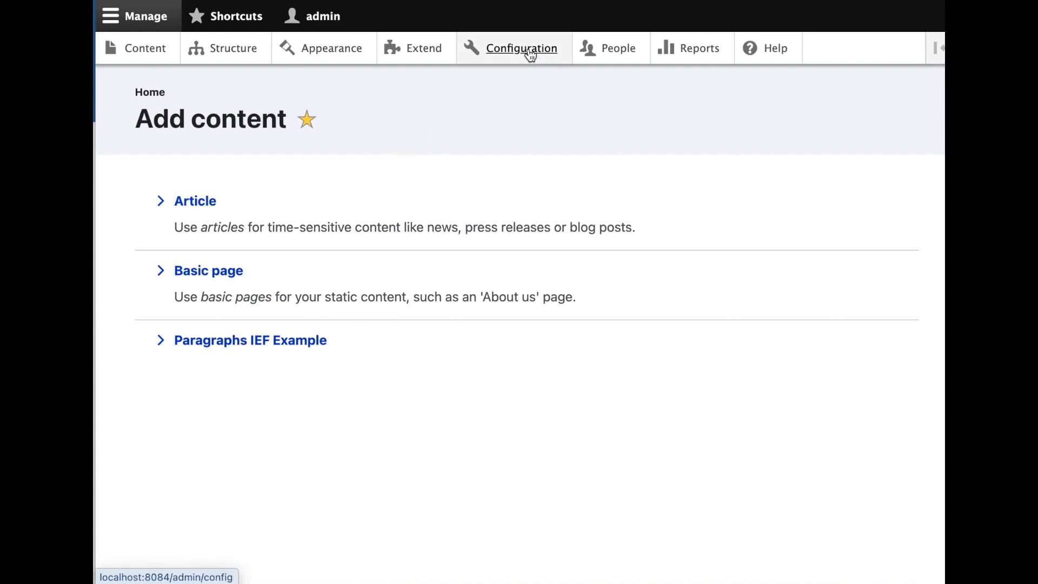
scroll(531, 303, down, 6)
scroll(517, 311, up, 1)
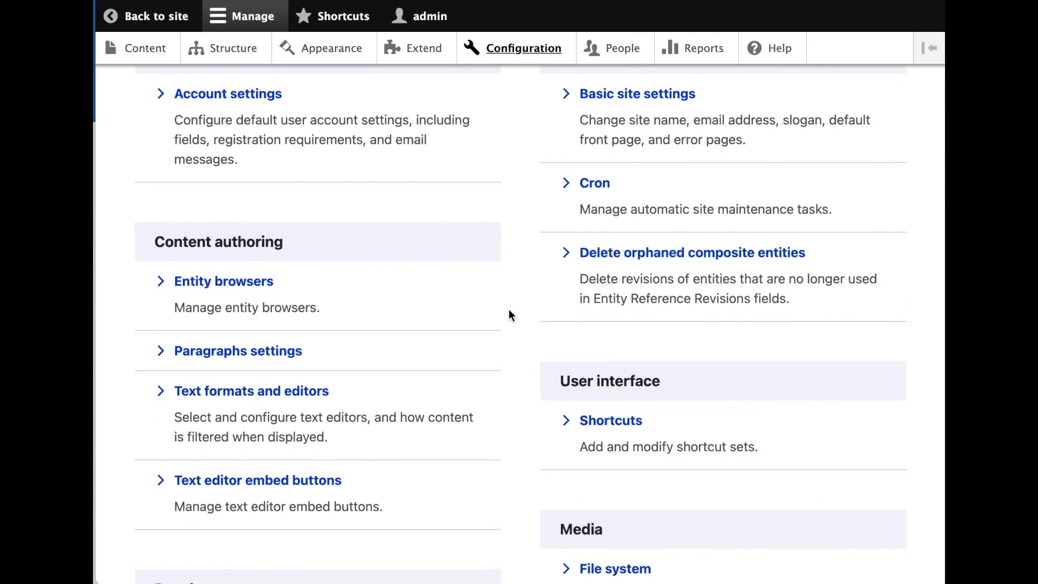
scroll(339, 352, down, 2)
click(314, 370)
scroll(427, 373, down, 4)
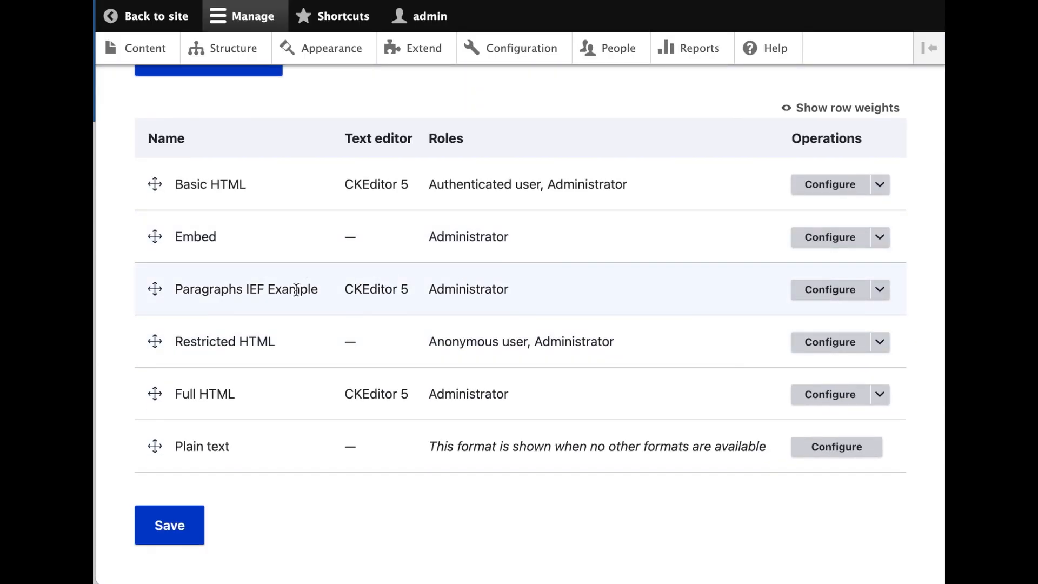
click(849, 290)
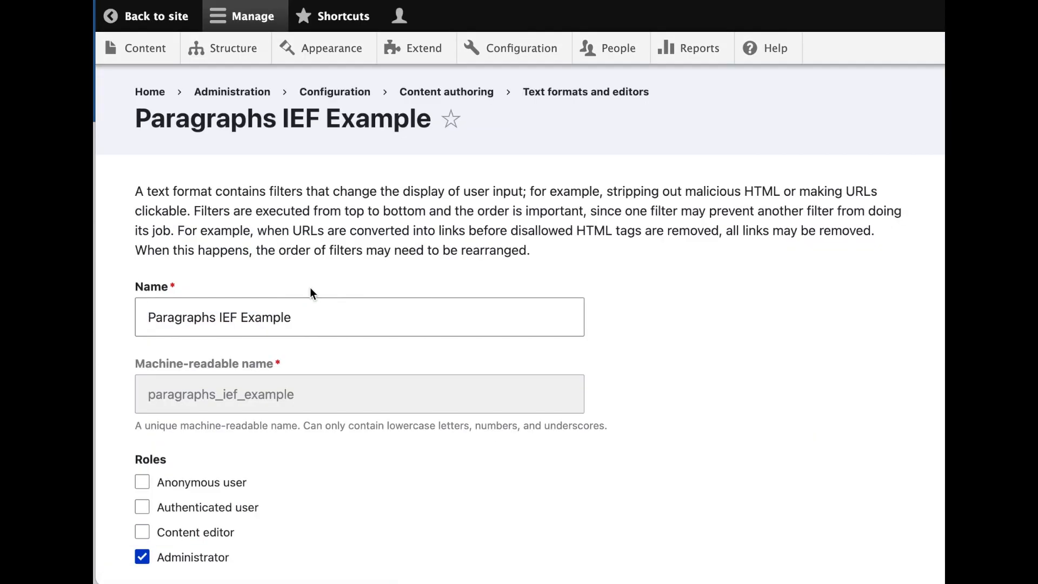
scroll(592, 325, down, 10)
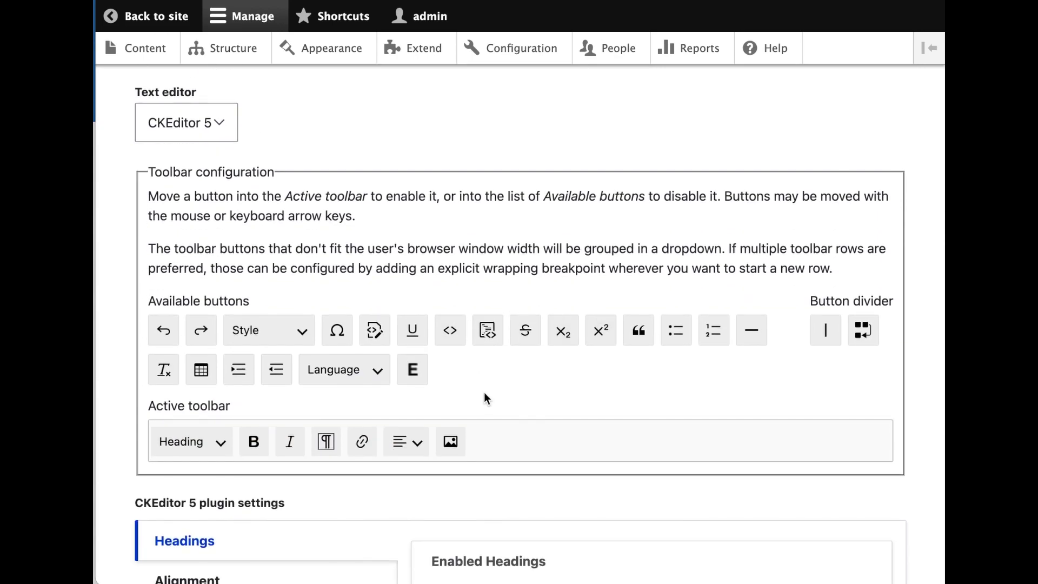
scroll(478, 403, down, 1)
scroll(476, 402, down, 3)
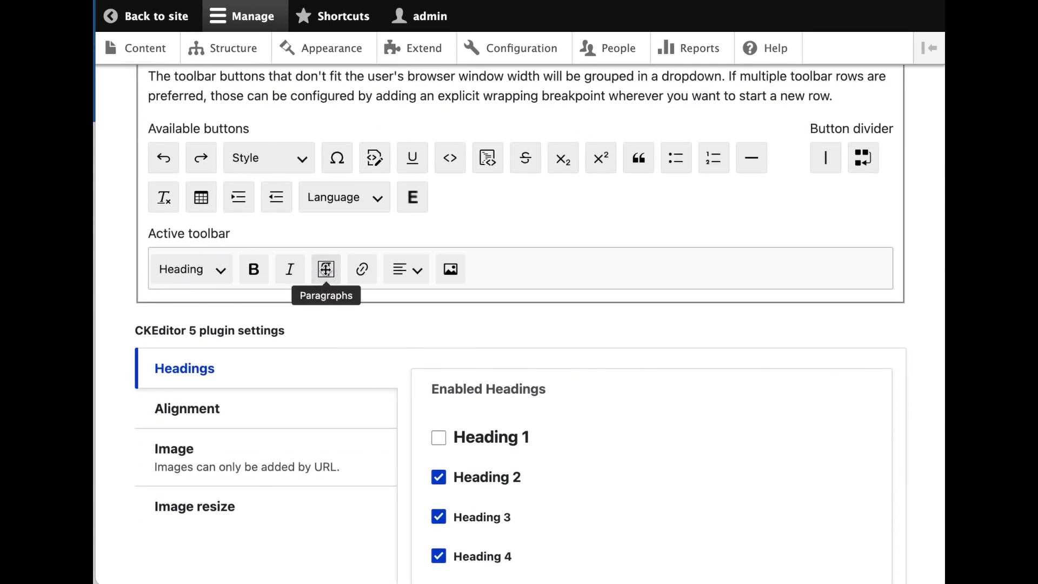
Step: Review the list of paragraph types defined in the site structure
click(261, 48)
scroll(249, 362, down, 6)
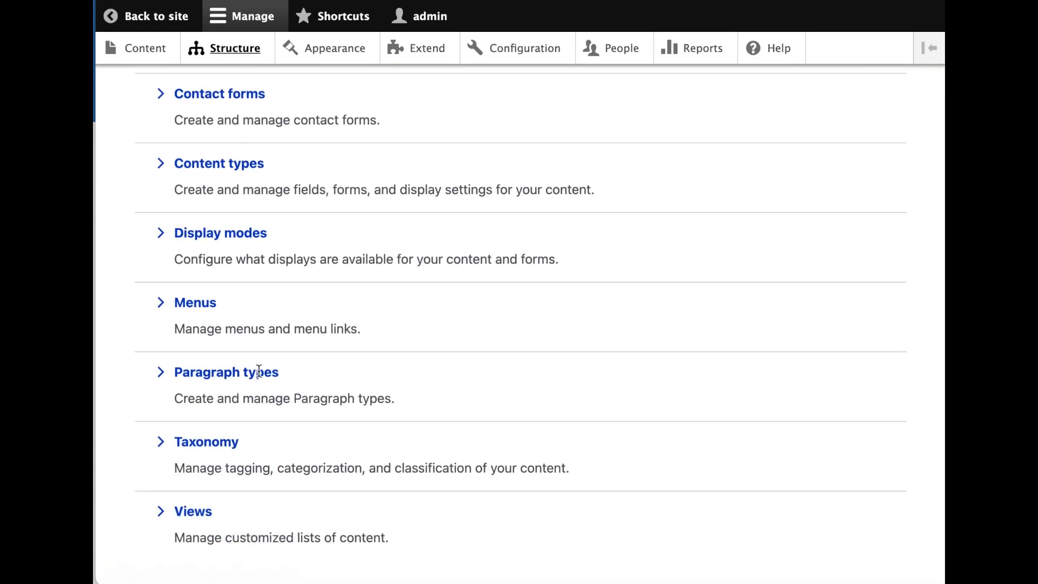
click(258, 363)
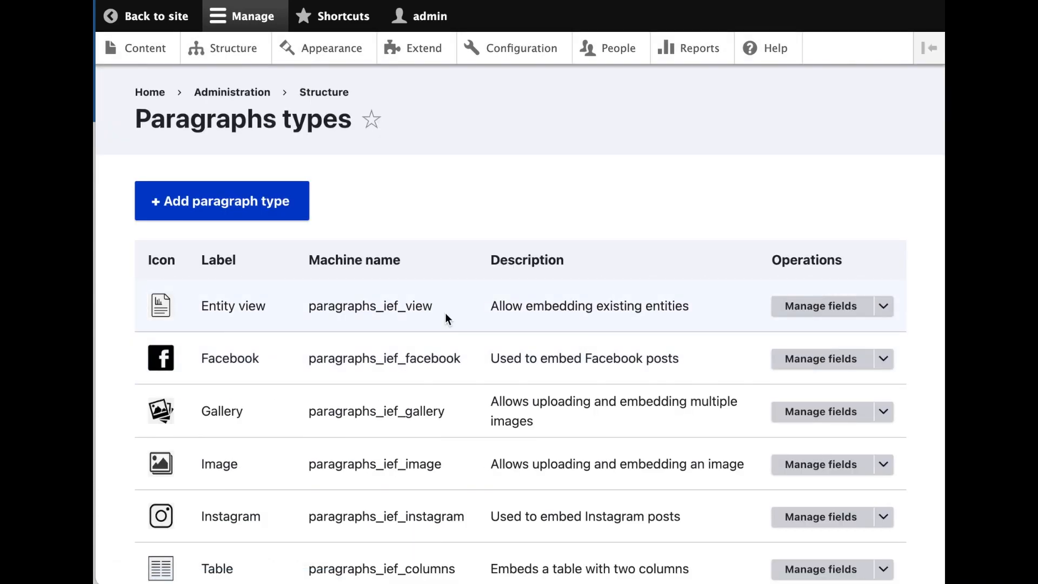
scroll(445, 313, down, 5)
scroll(456, 267, up, 5)
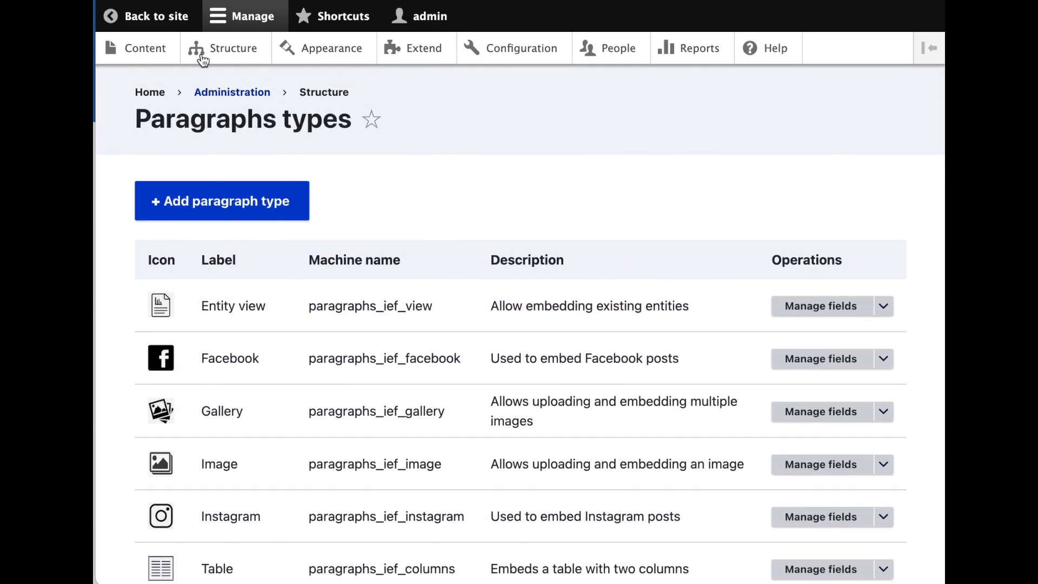
Step: Start a new Paragraphs IEF Example content item titled "Test Facebook embed"
click(150, 50)
click(195, 232)
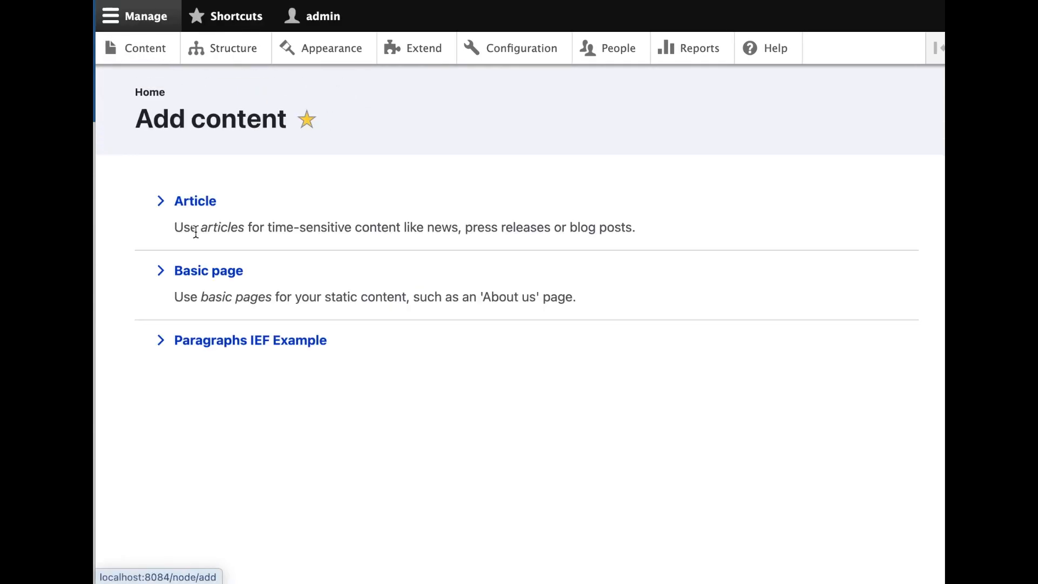
click(228, 340)
click(354, 245)
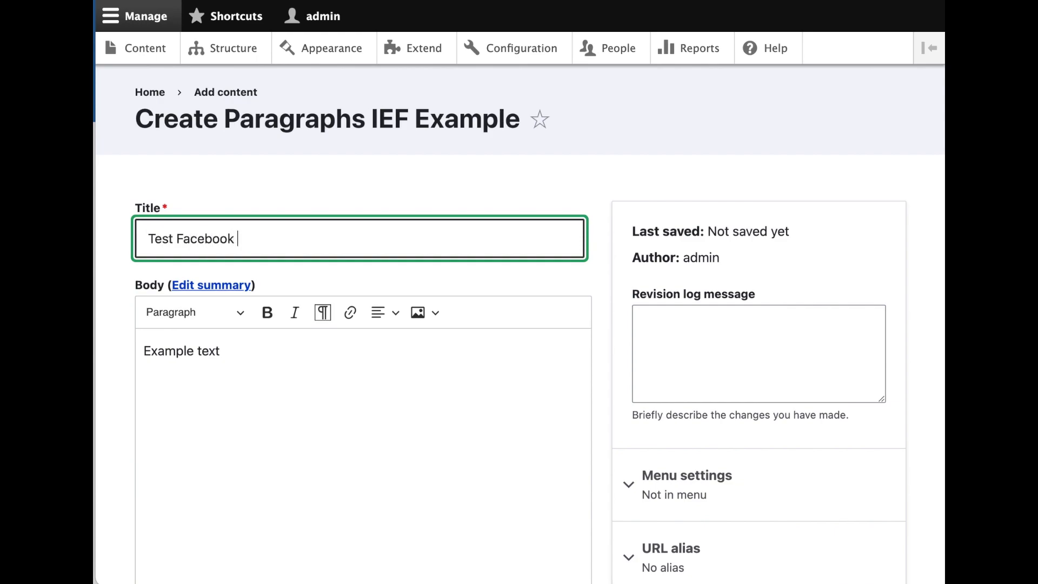
click(497, 383)
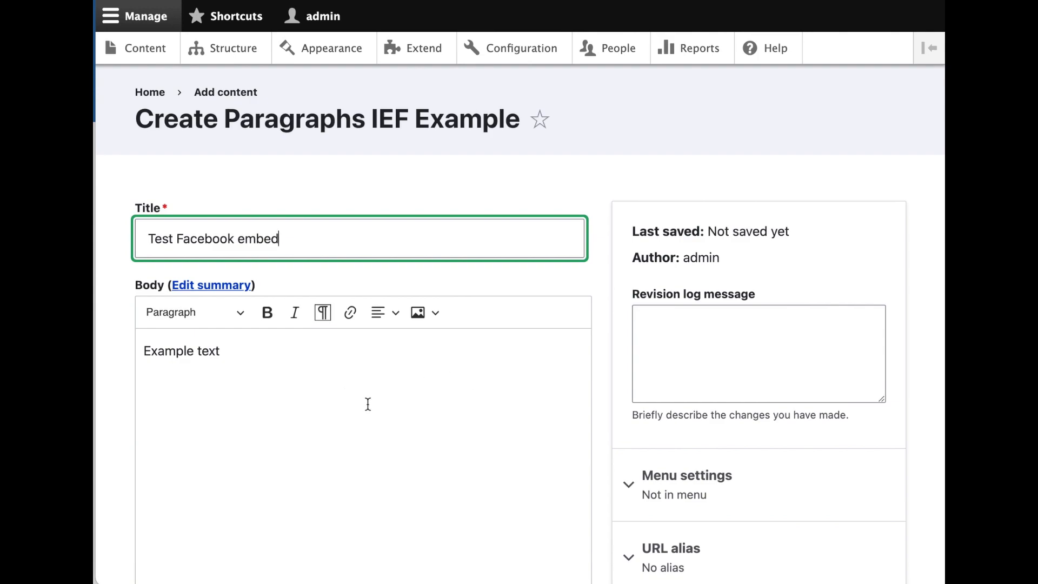
Step: Embed a Facebook paragraph in the body, using the iframe code of a Beer Village Devon post
click(367, 404)
scroll(368, 379, down, 2)
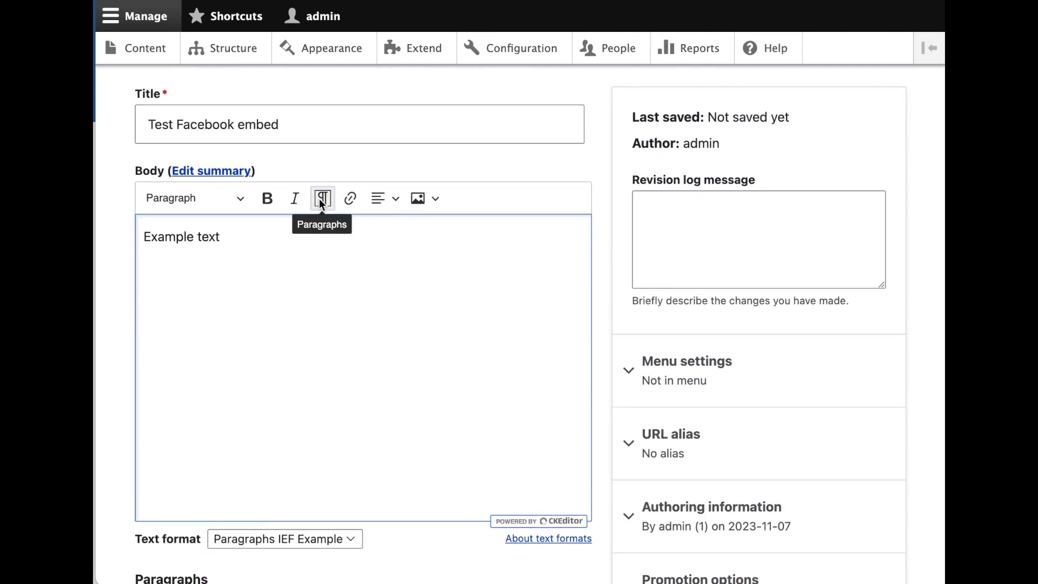
click(320, 201)
click(340, 169)
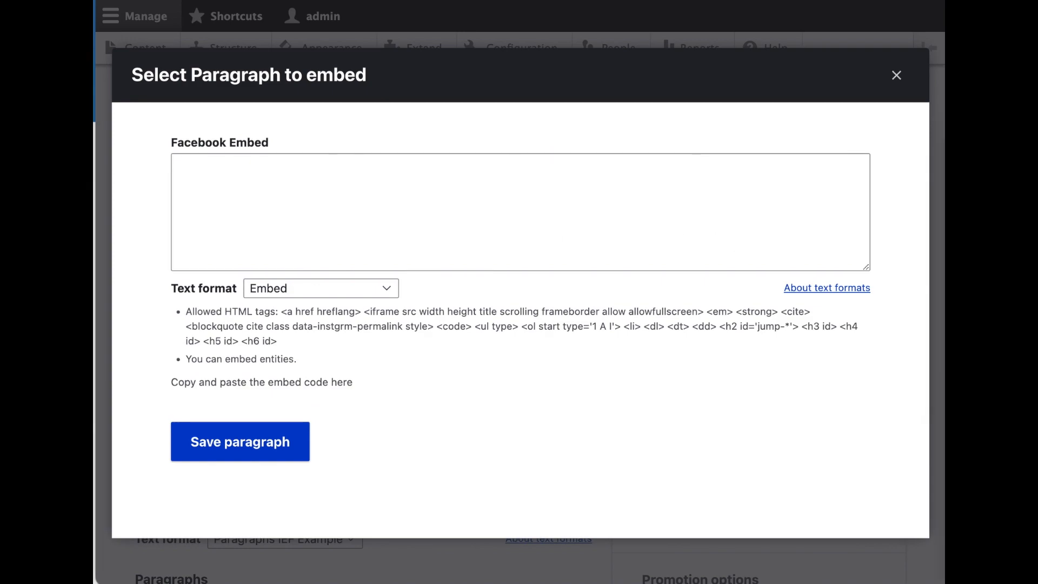
click(637, 236)
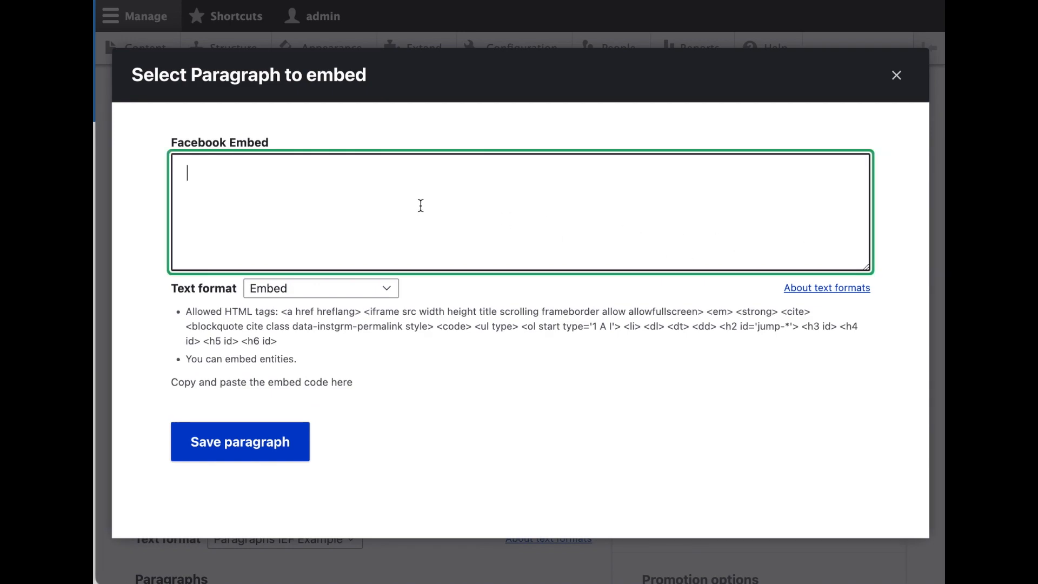
text(<iframe src="https://www.facebook.com/plugins/post.php?href=https%3A%2F%2Fwww.facebook.com%2FBeerVillageDevon%2Fposts%2Fpfbid07FH6B989YkYJrXorKUYV6RKV2ShAMtgXzk63mUGgwxZPpm4ECvsoPzqpEDm7BwH5l&show_text=true&width=500" width="500" height="609" style="border:none;overflow:hidden" scrolling="no" frameborder="0" allowfullscreen="true" allow="autoplay; clipboard-write; encrypted-media; picture-in-picture; web-share"></iframe>)
click(272, 444)
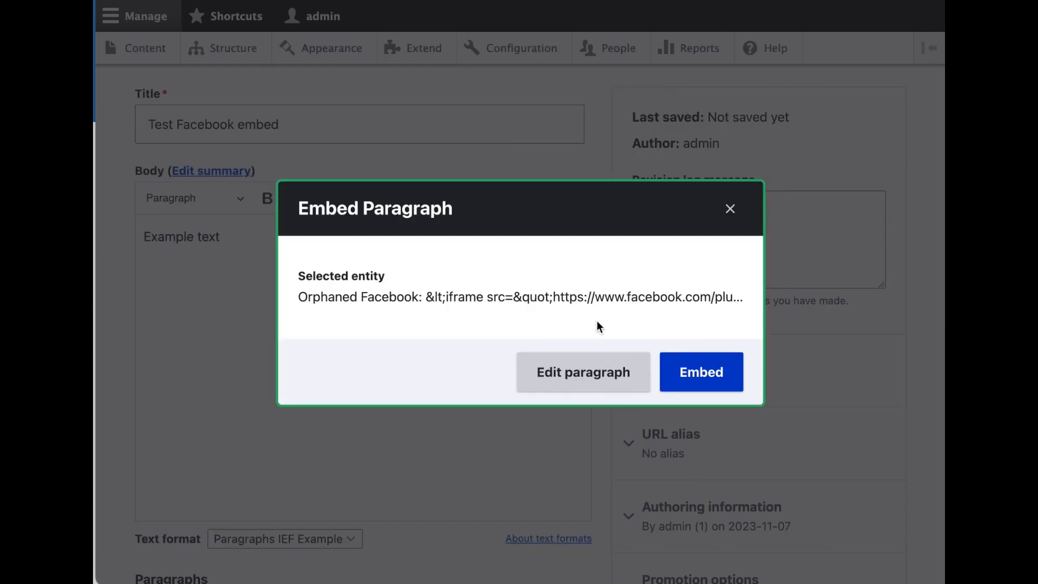
click(670, 361)
Step: Save the Facebook embed content as published and review the resulting page
scroll(595, 346, down, 3)
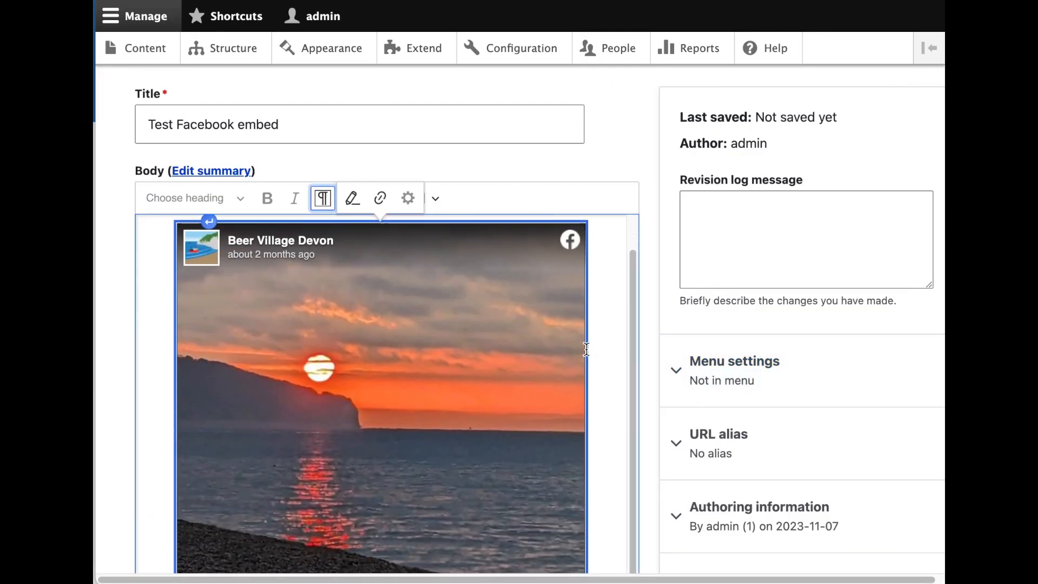
scroll(638, 345, down, 5)
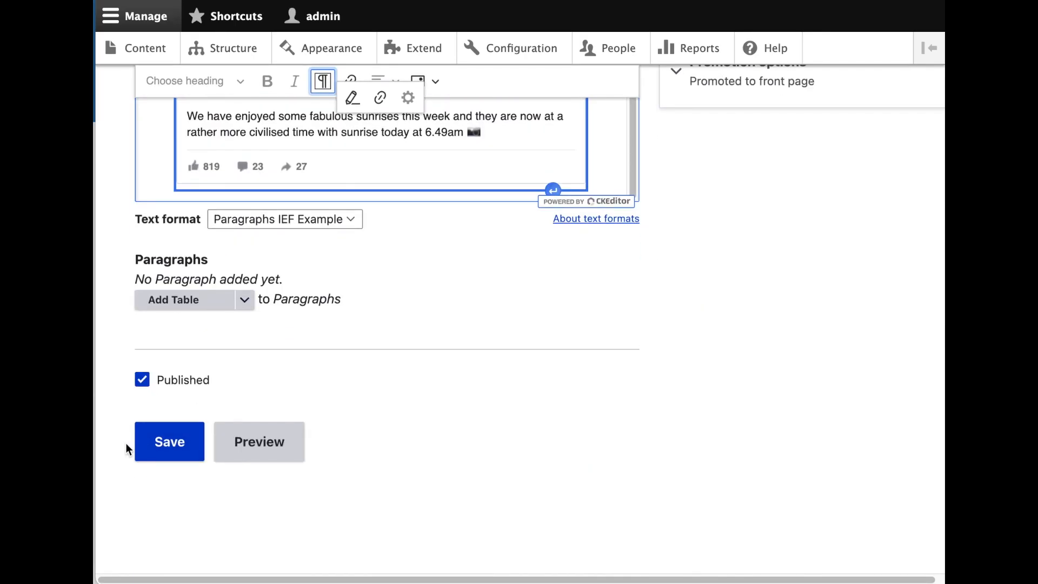
click(143, 448)
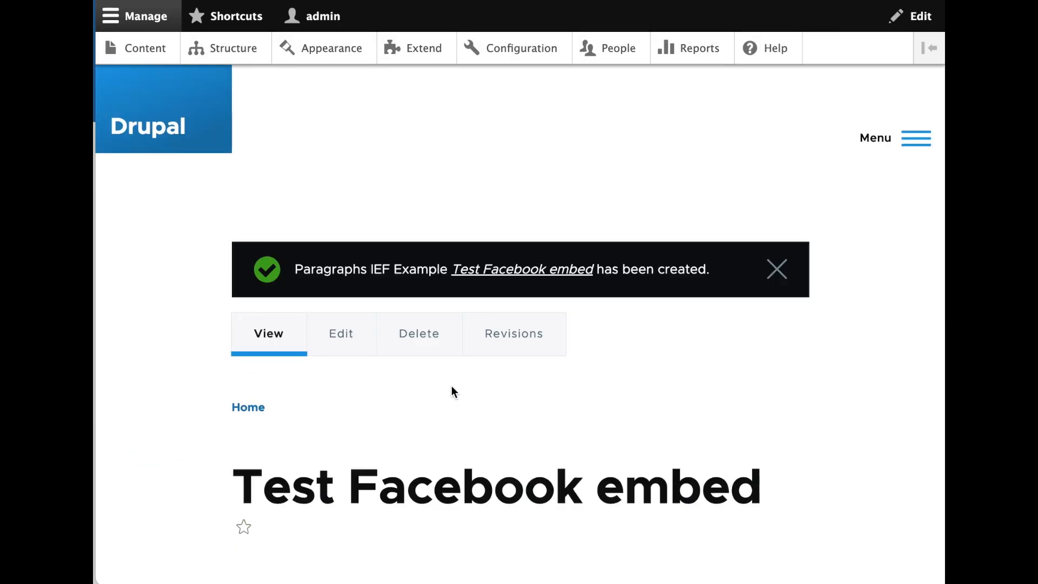
scroll(734, 292, down, 10)
scroll(734, 292, up, 12)
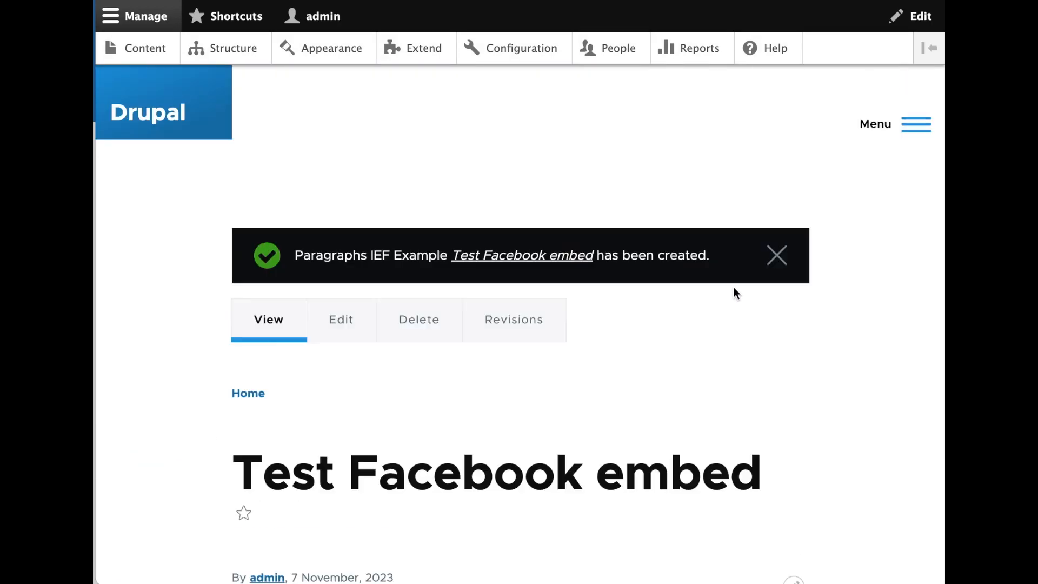
Step: Start another Paragraphs IEF Example content item titled "Test Twitter embed"
click(145, 49)
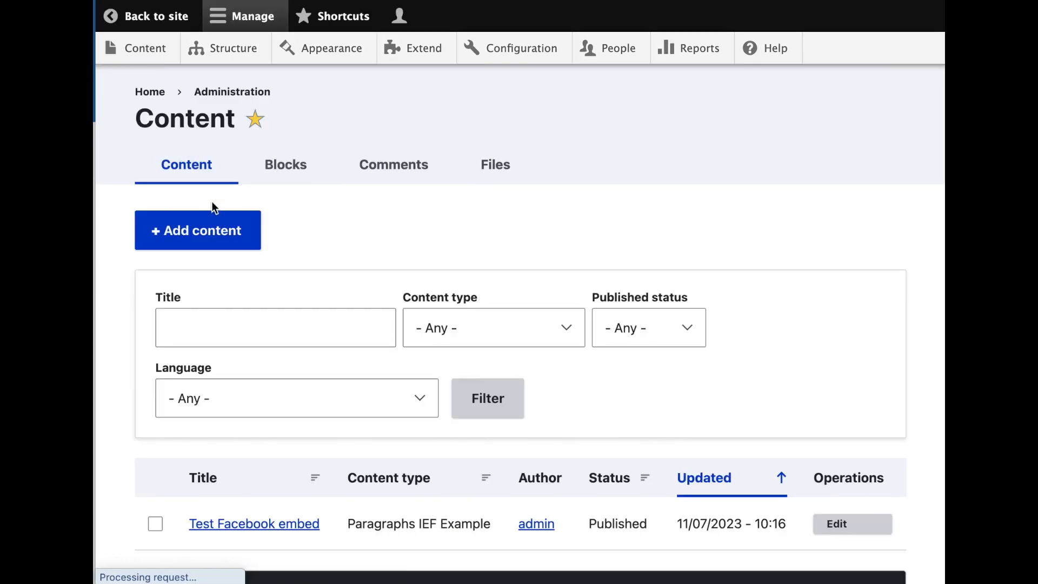
click(219, 229)
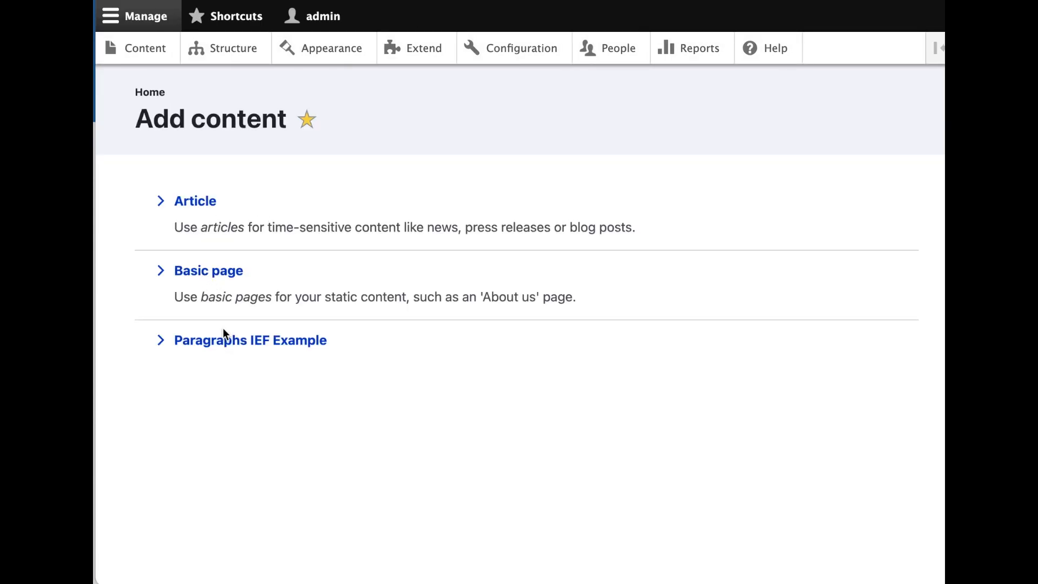
click(225, 340)
click(243, 249)
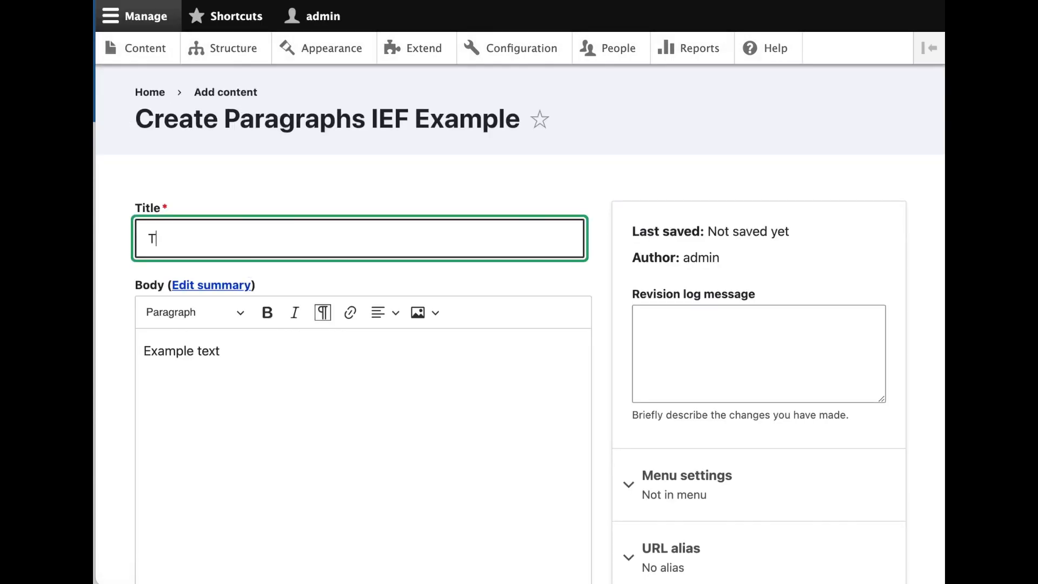
text(Test Twitter embed)
Step: Embed a Twitter paragraph in the body, pasting the embed code of The Malt Miller's six pack tweet
click(326, 318)
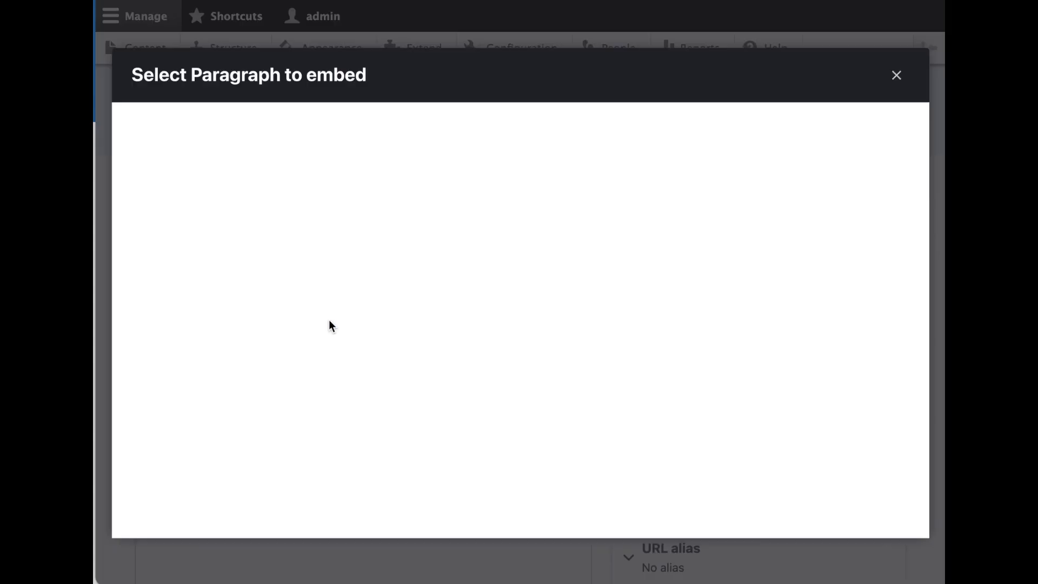
click(331, 296)
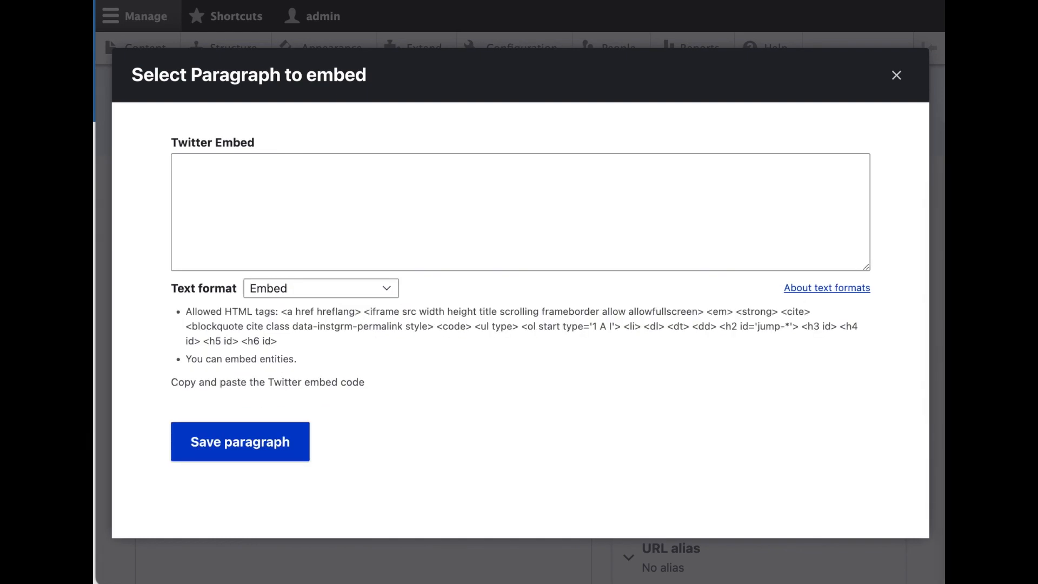
click(521, 211)
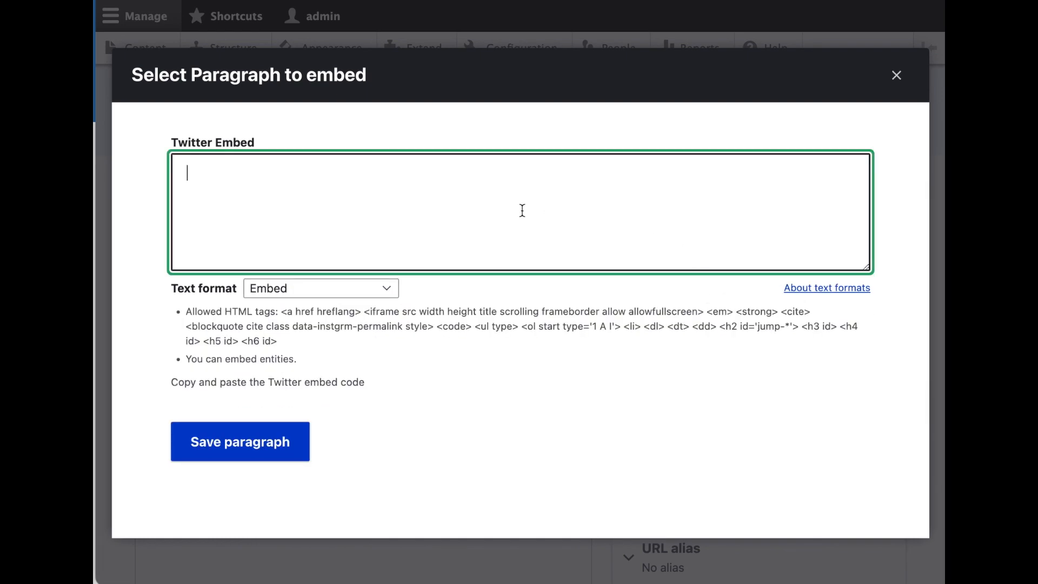
key(super+v)
click(271, 444)
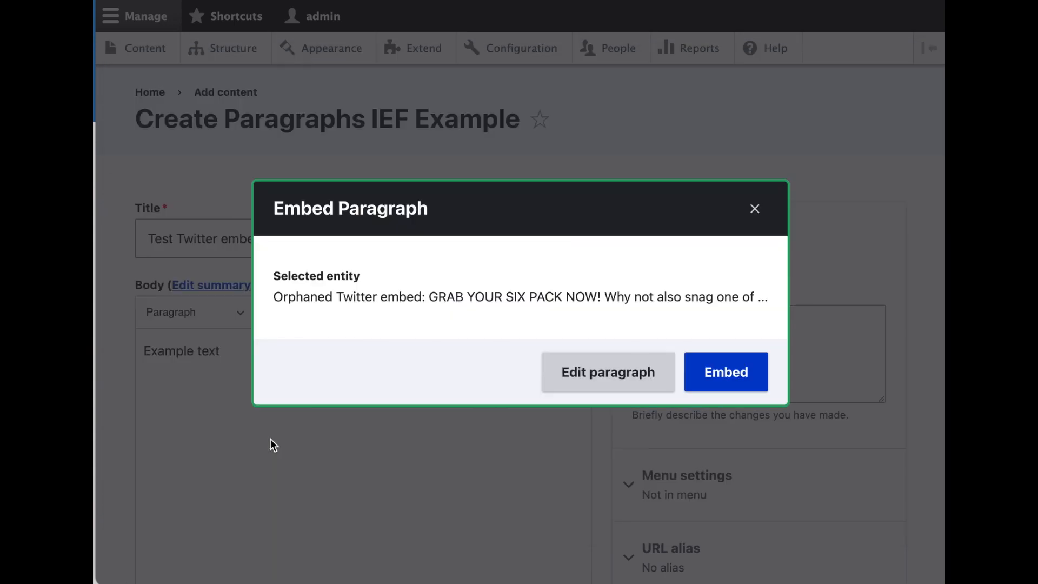
click(726, 374)
Step: Save the Twitter embed content as published and review the tweet on the resulting page
scroll(624, 446, down, 5)
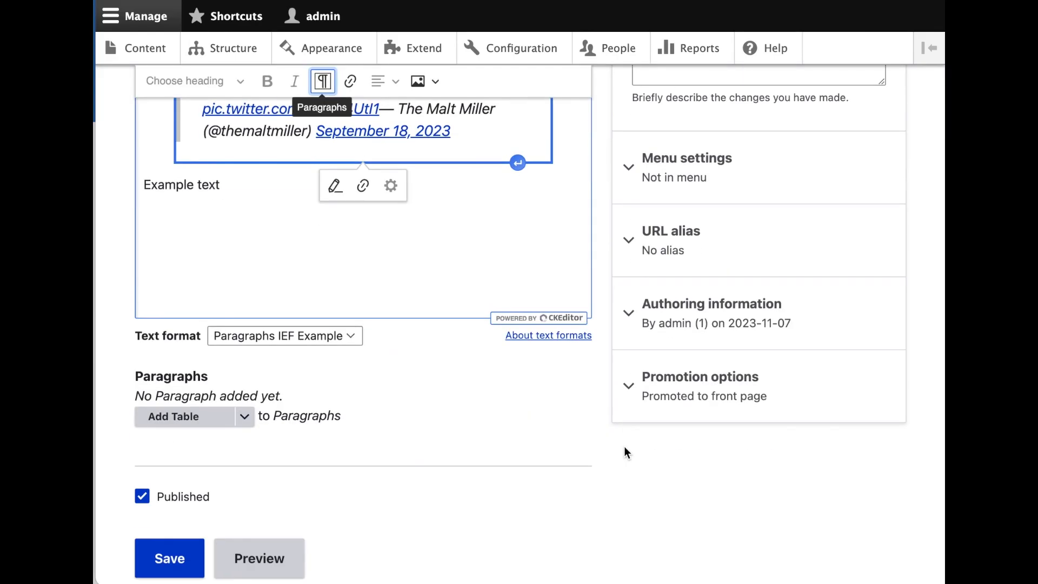
click(170, 559)
scroll(580, 385, down, 9)
scroll(577, 373, up, 2)
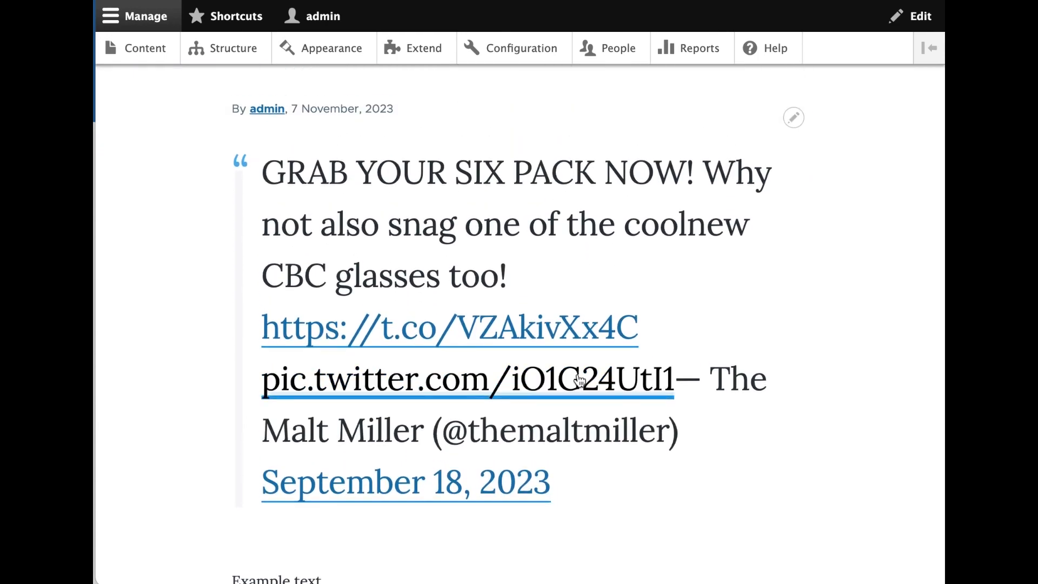
Step: Start a new Paragraphs IEF Example content item titled "Test Youtube embed"
click(142, 50)
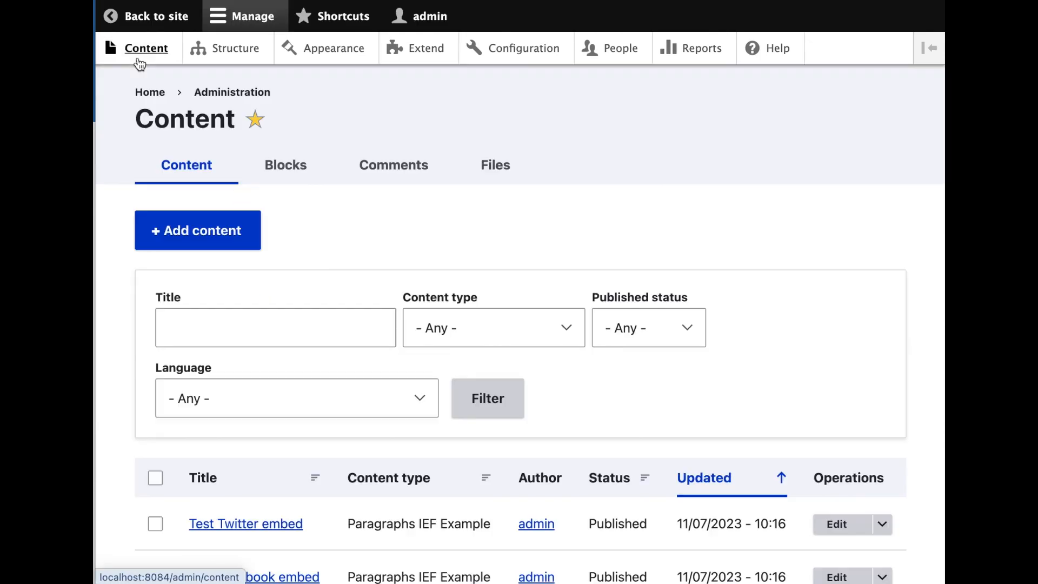
click(179, 234)
click(223, 339)
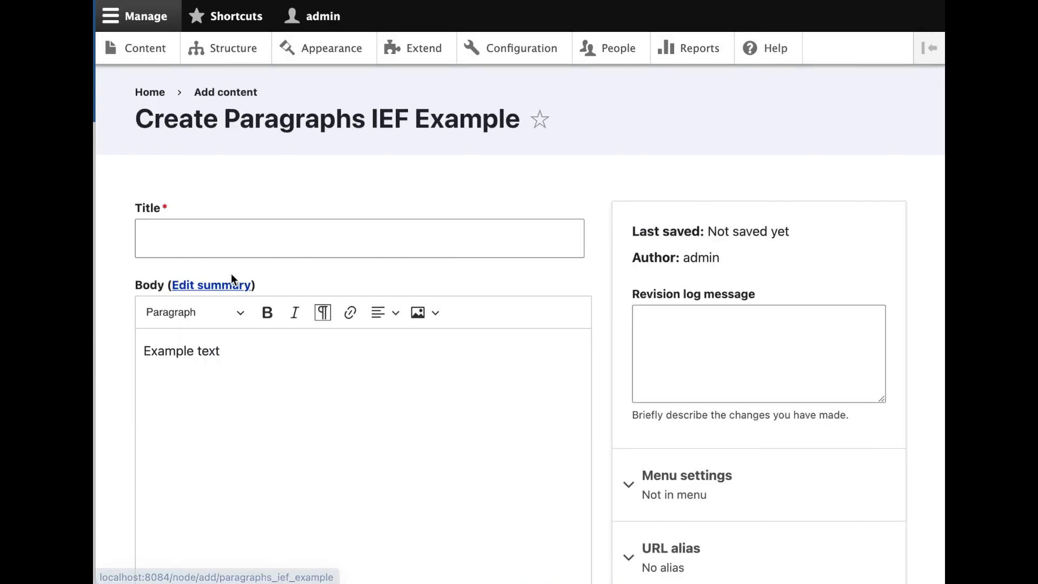
click(229, 244)
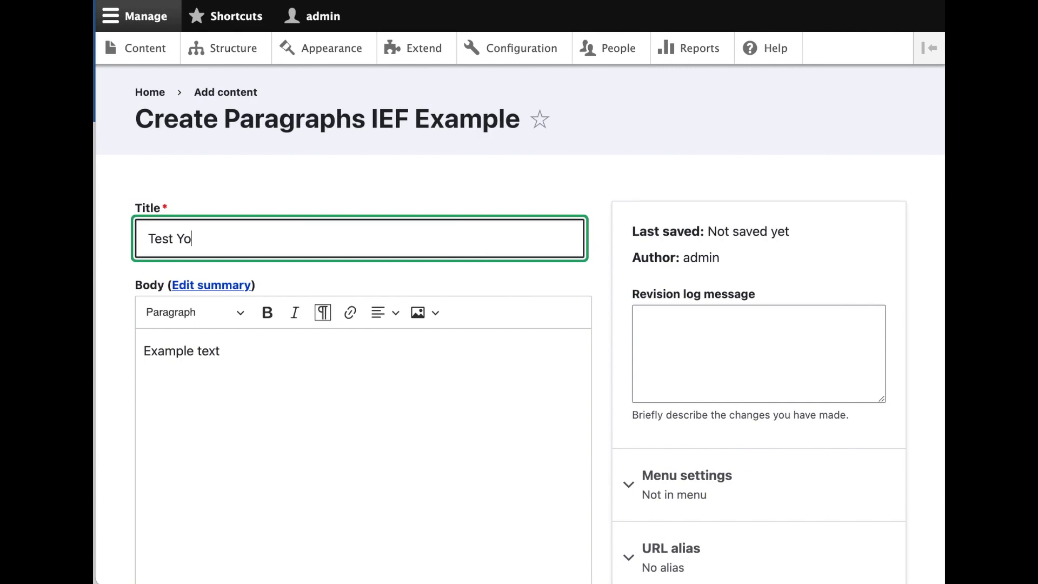
Step: Embed a Youtube paragraph in the body, pasting the 560 by 315 iframe code of YouTube video 9YvCUKLx73g
click(322, 313)
click(579, 290)
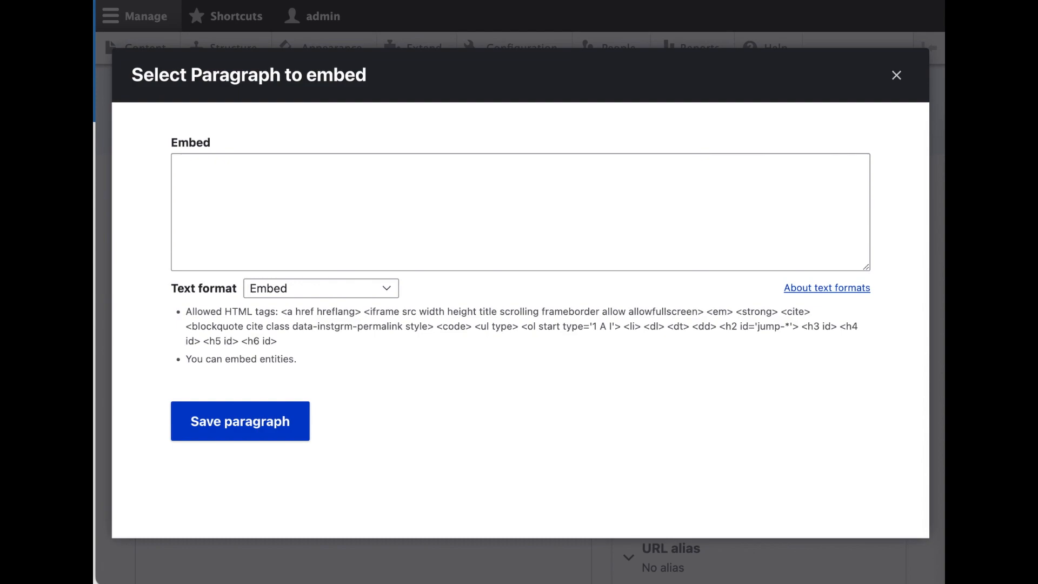
click(589, 268)
text(<iframe width="560" height="315" src="https://www.youtube.com/embed/9YvCUKLx73g?si=k_oR4Wz00Vm21Yfe" title="YouTube video player" frameborder="0" allow="accelerometer; autoplay; clipboard-write; encrypted-media; gyroscope; picture-in-picture; web-share" allowfullscreen></iframe>)
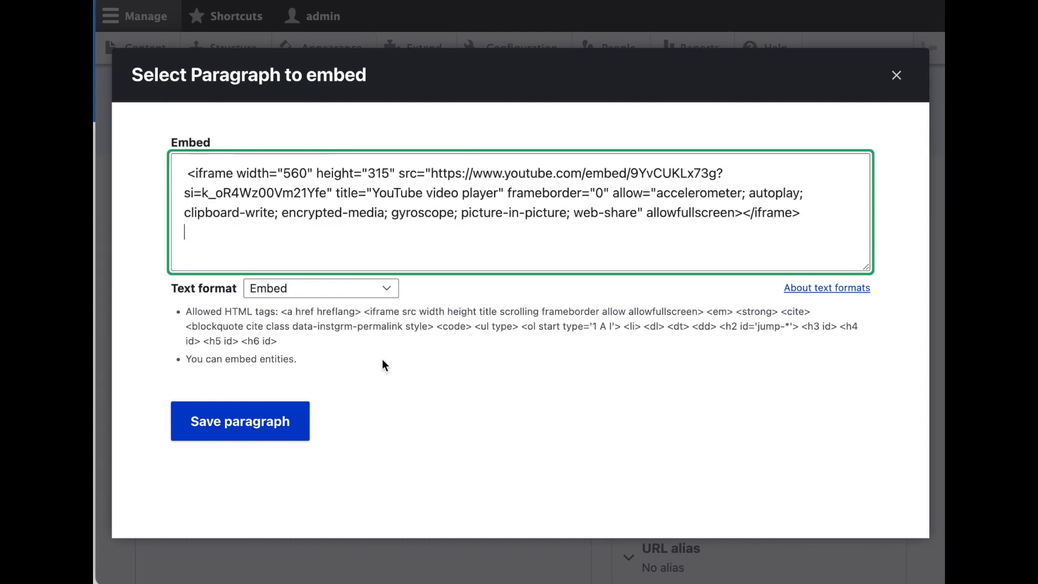
click(275, 433)
click(697, 367)
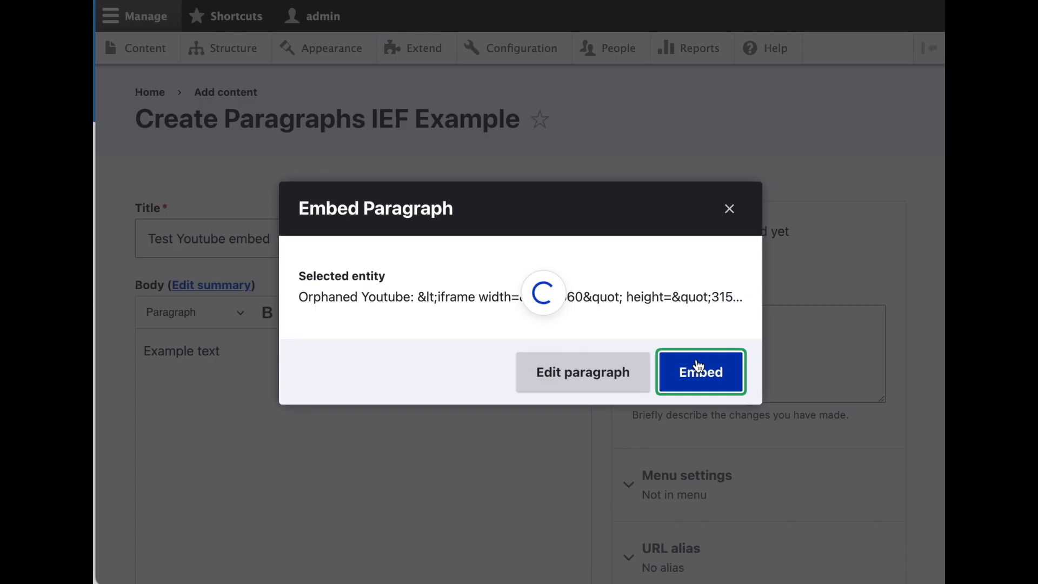
Step: Save the Youtube embed content as published and review the video on the resulting page
scroll(275, 393, down, 10)
click(169, 440)
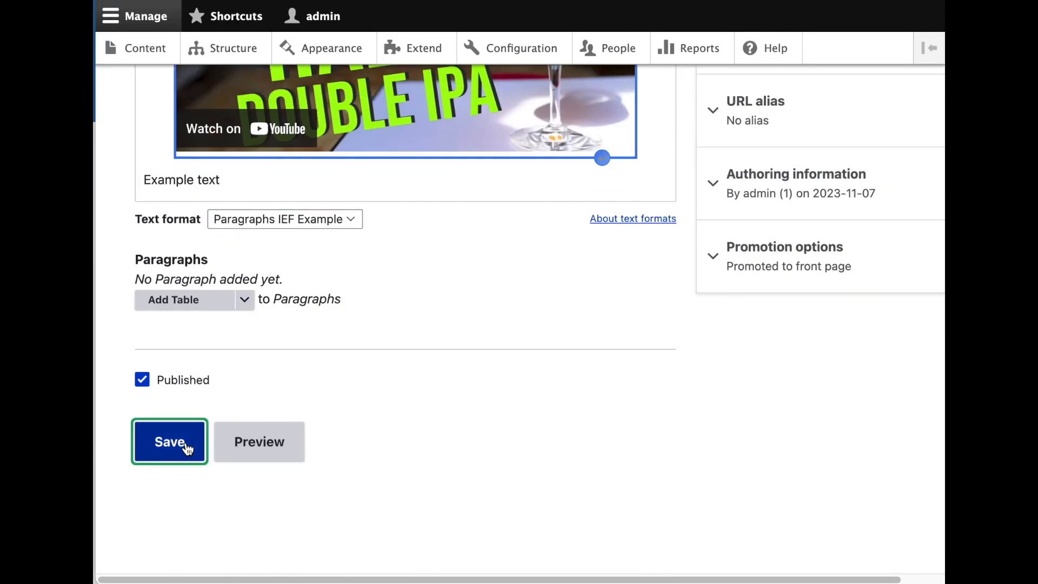
scroll(738, 449, down, 10)
scroll(738, 381, up, 3)
scroll(690, 373, up, 7)
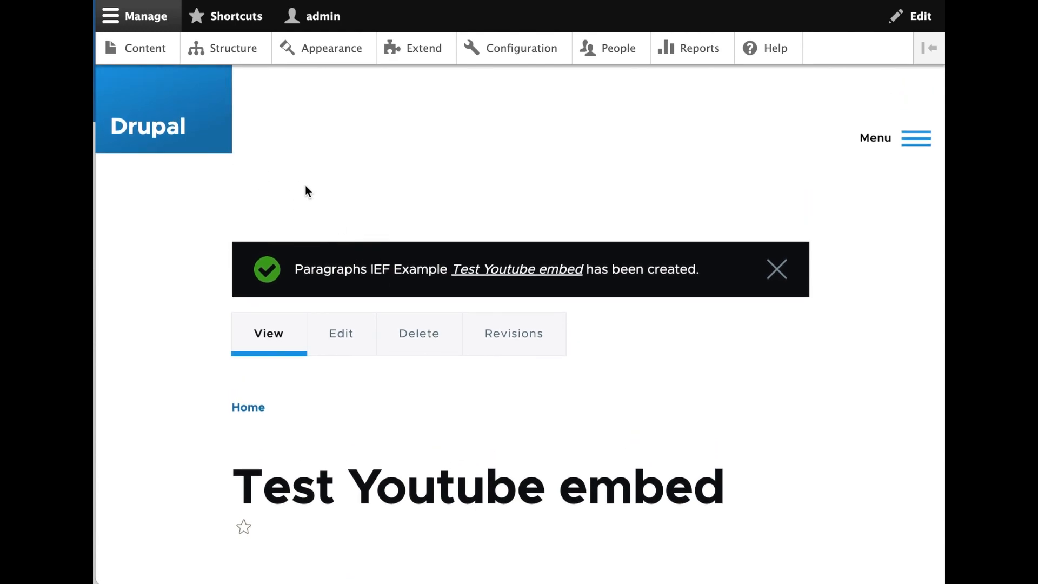
Step: Start another Paragraphs IEF Example content item titled "Test Instagram embed"
click(143, 48)
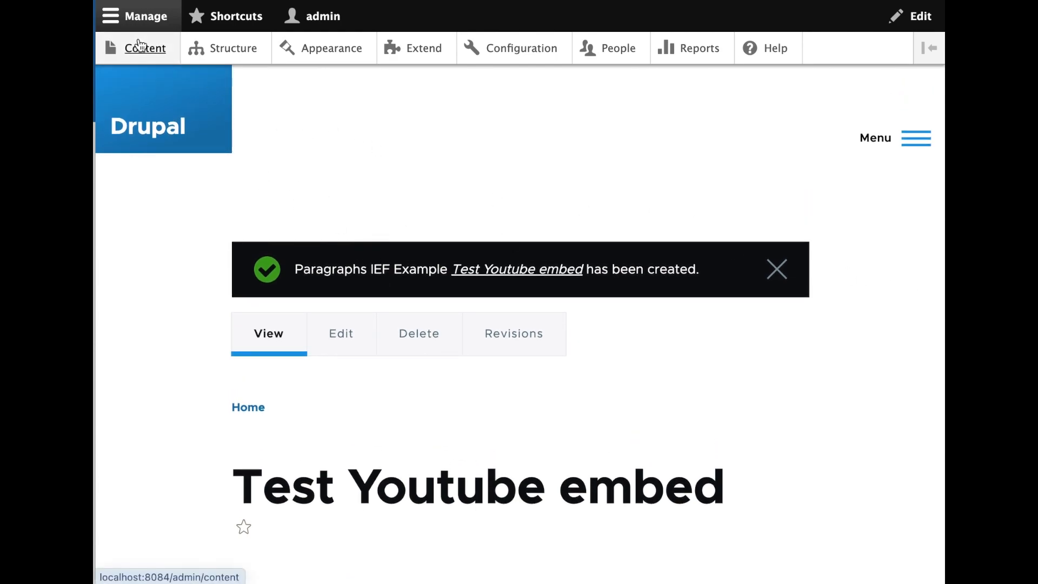
click(205, 232)
click(249, 341)
click(239, 247)
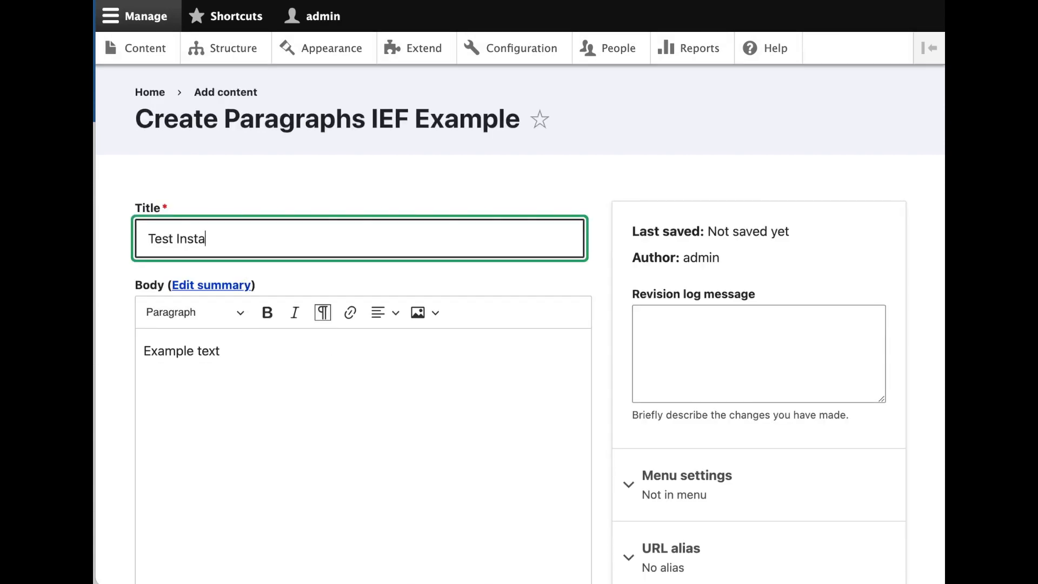
text(Test Instagram embed)
Step: Embed an Instagram paragraph in the body, pasting the copied embed code of an Instagram post
click(320, 317)
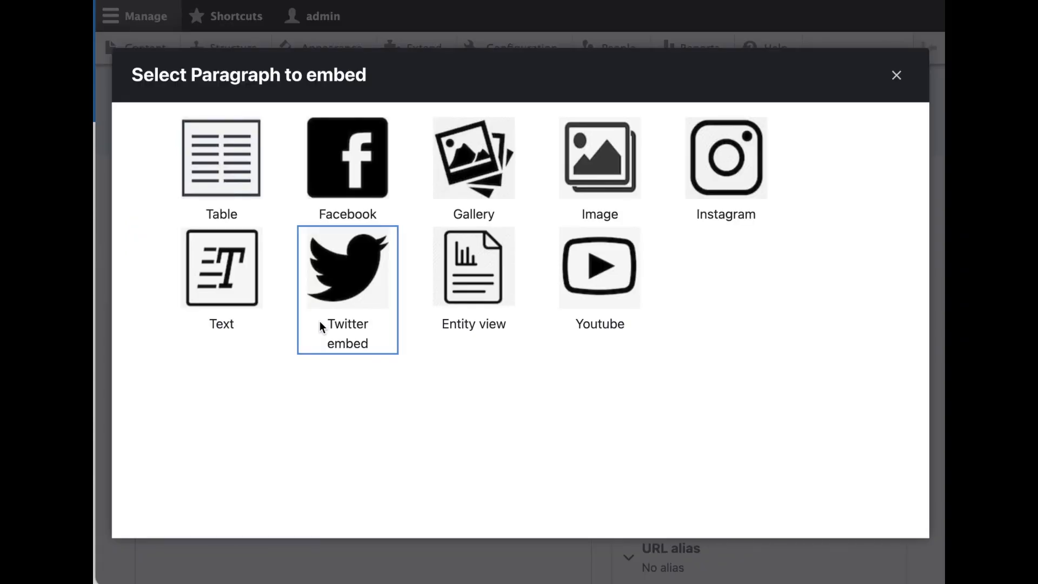
click(709, 183)
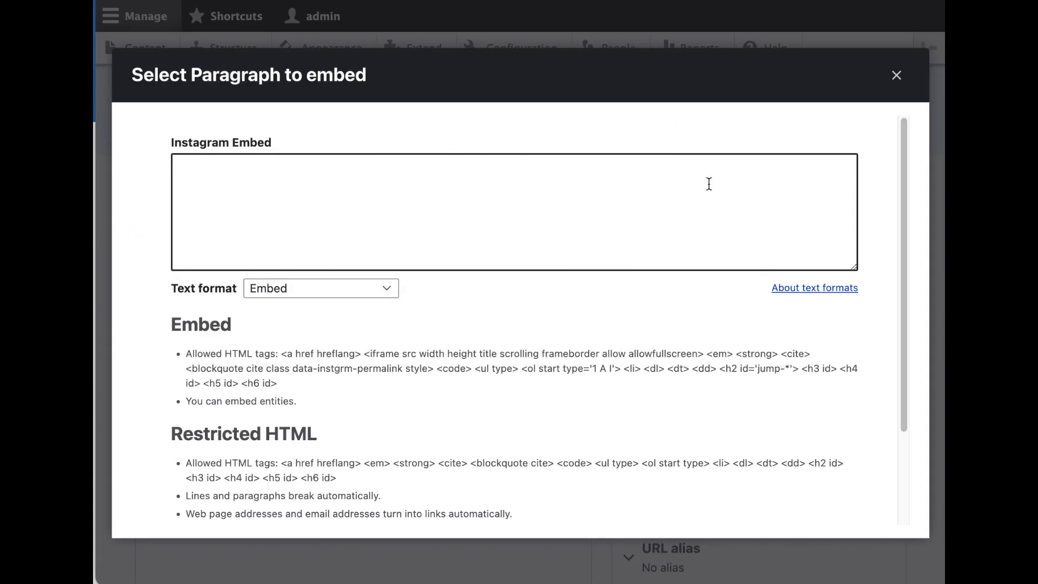
click(713, 239)
key(ctrl+v)
click(272, 451)
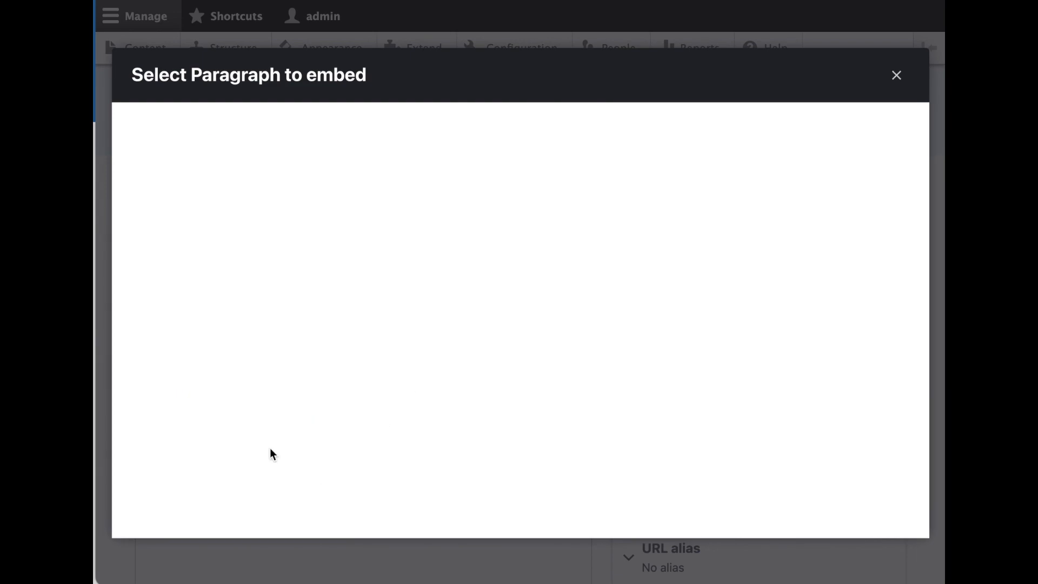
click(701, 373)
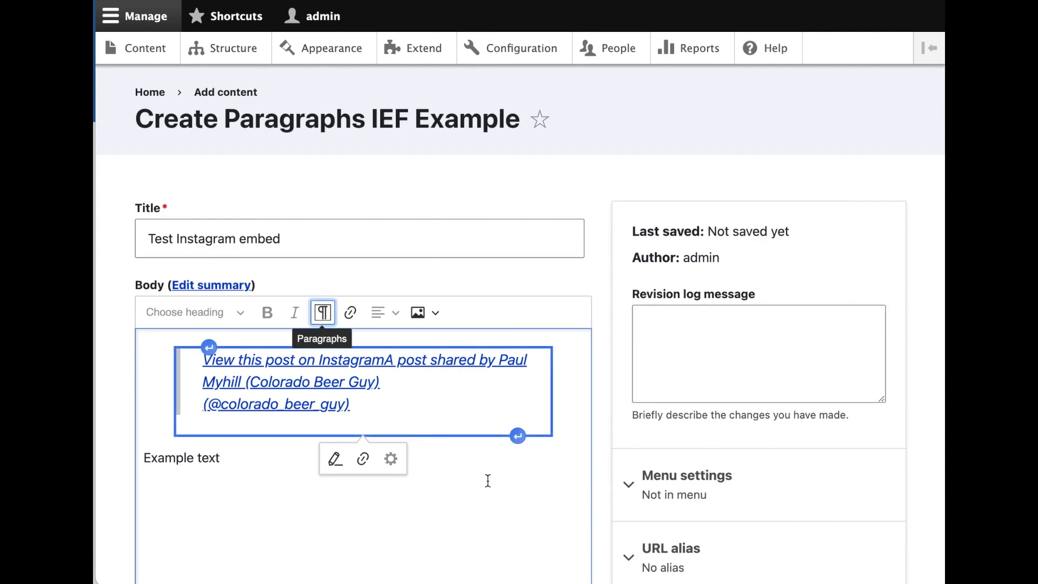
Step: Save the Instagram embed content as published and review the embedded post on the resulting page
scroll(488, 480, down, 10)
click(184, 458)
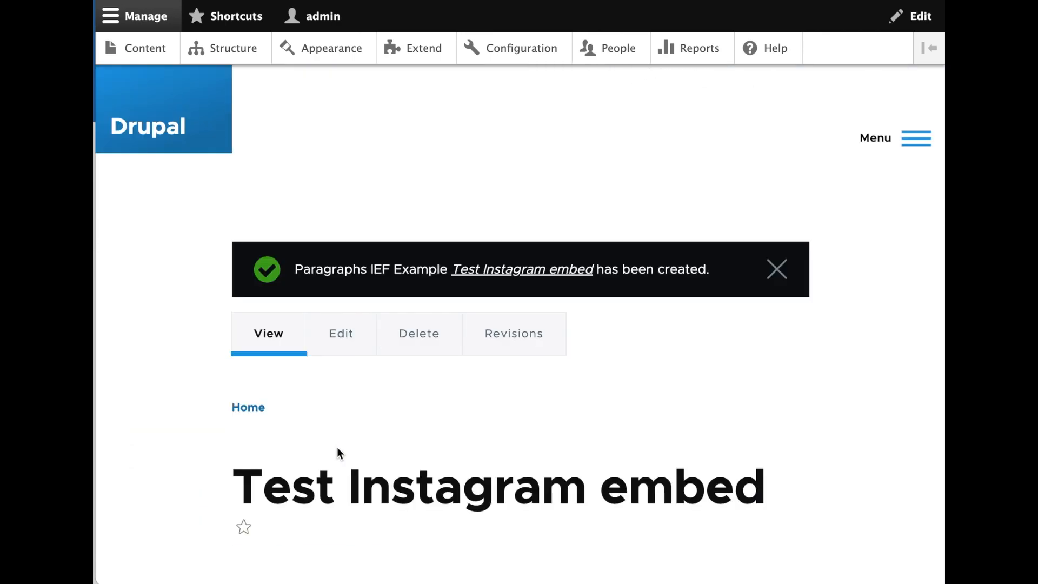
scroll(684, 373, down, 10)
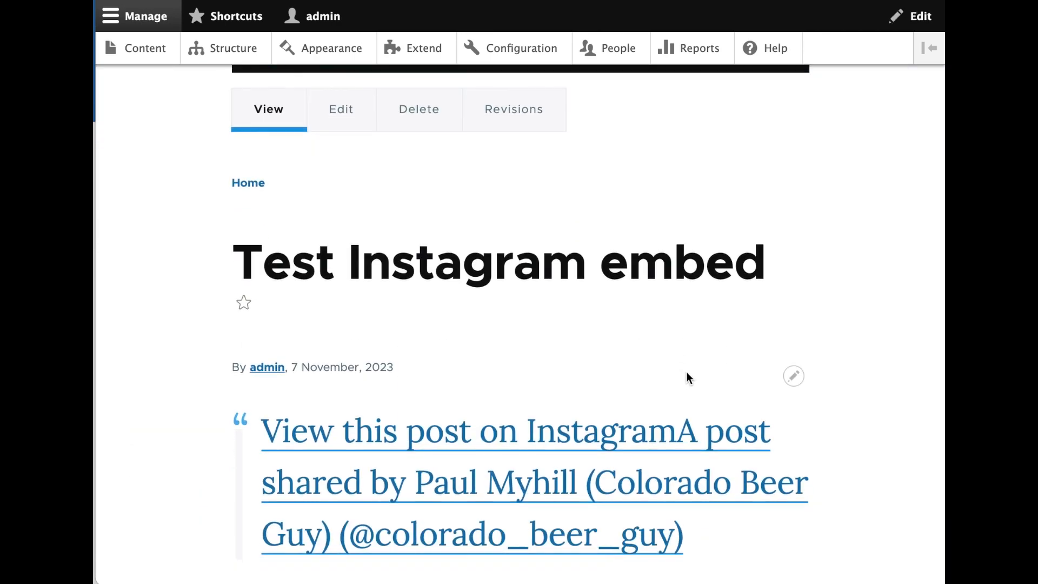
scroll(685, 377, up, 3)
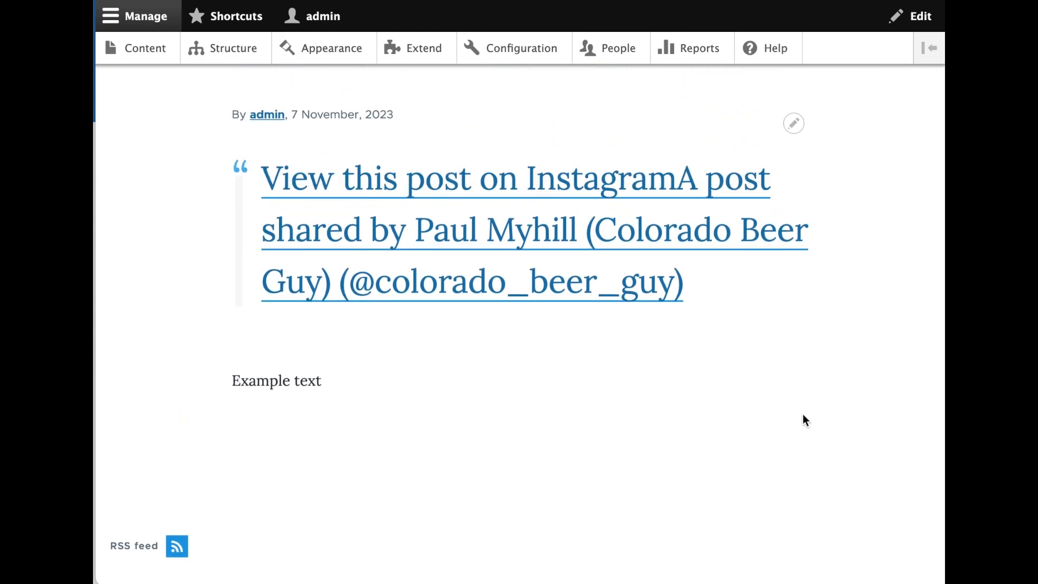
scroll(803, 414, up, 10)
Step: Start a new Article titled "Foo embed test"
click(147, 52)
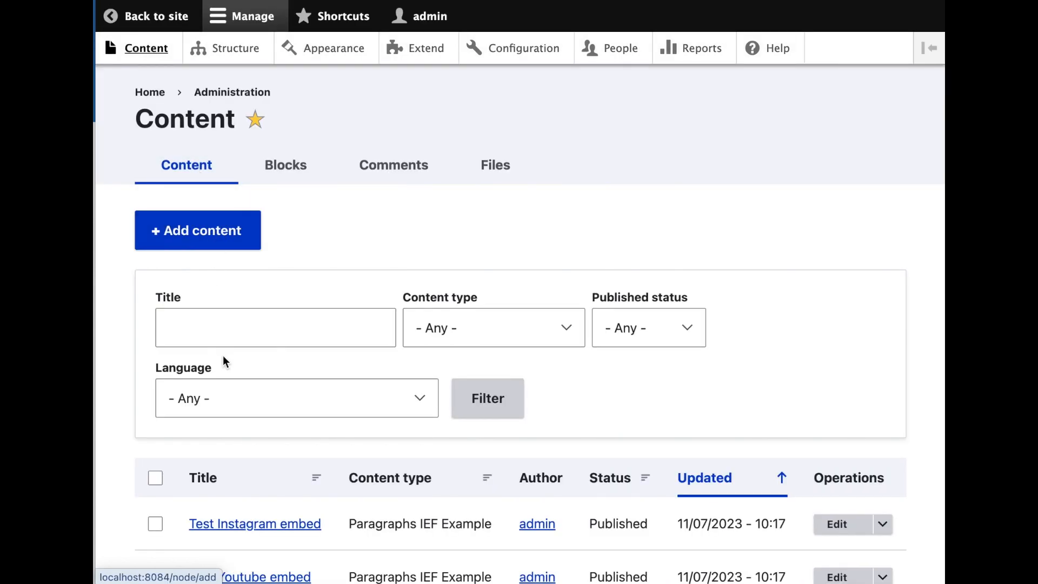
click(209, 232)
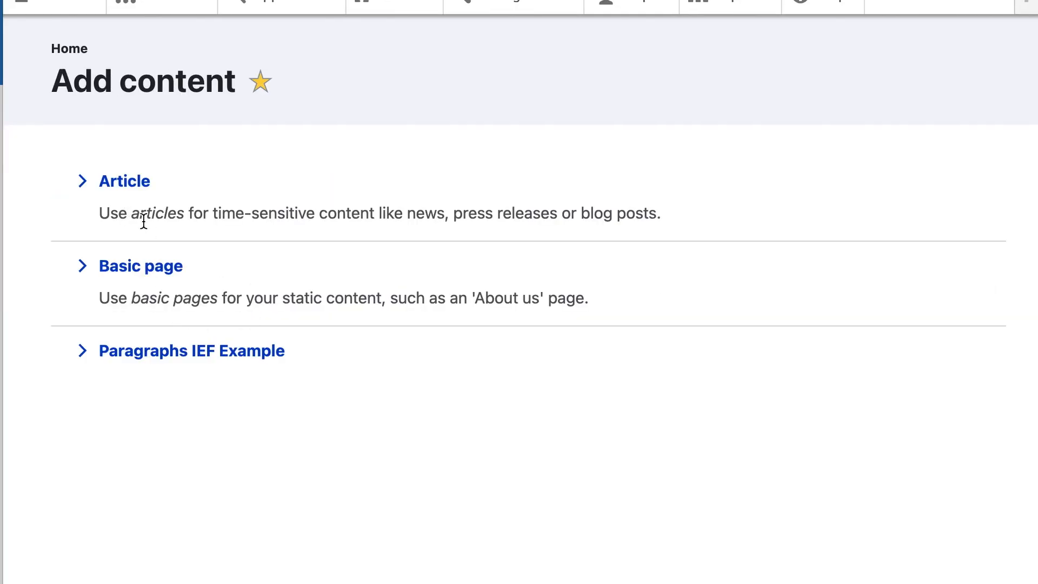
click(139, 182)
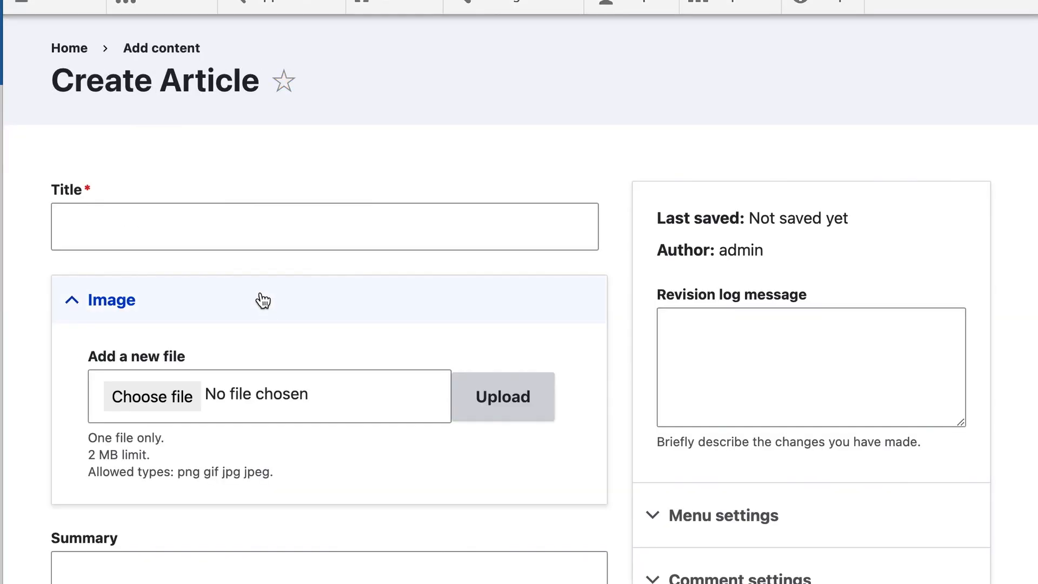
click(241, 232)
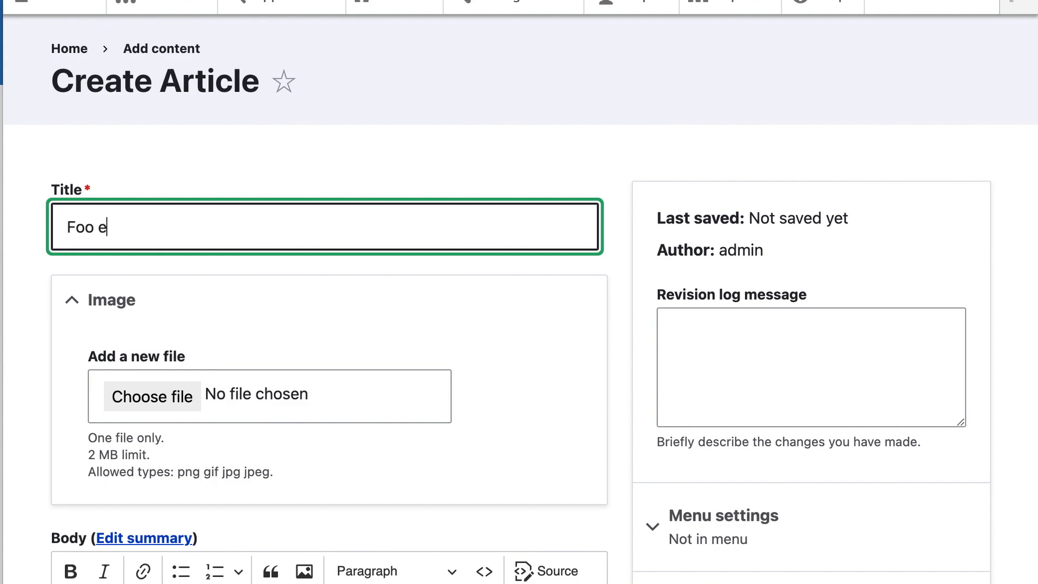
text(Foo embed test)
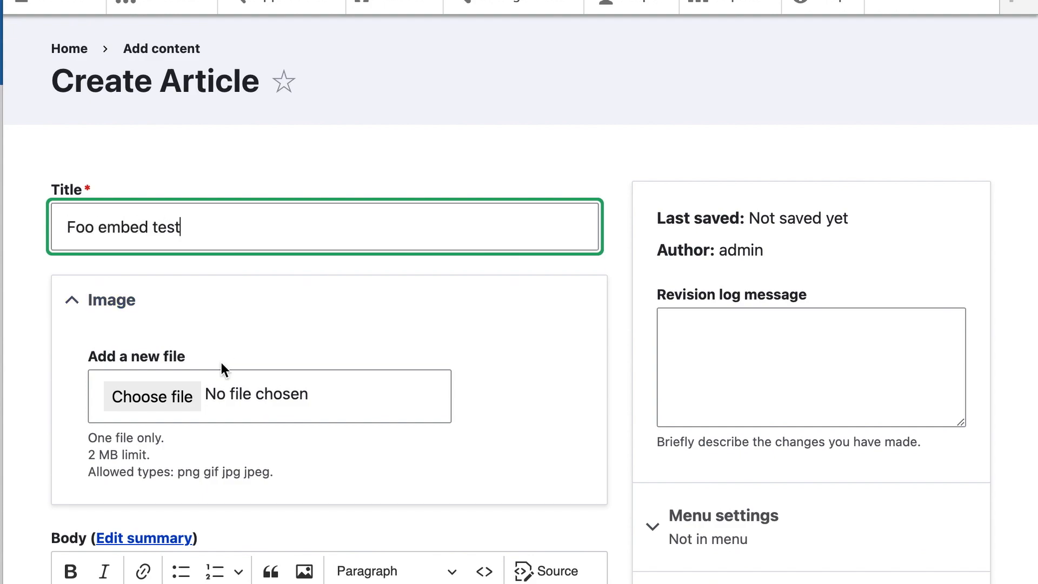
Step: Enter "Hello world" as the article's body and save the article as published
scroll(220, 344, down, 7)
click(191, 327)
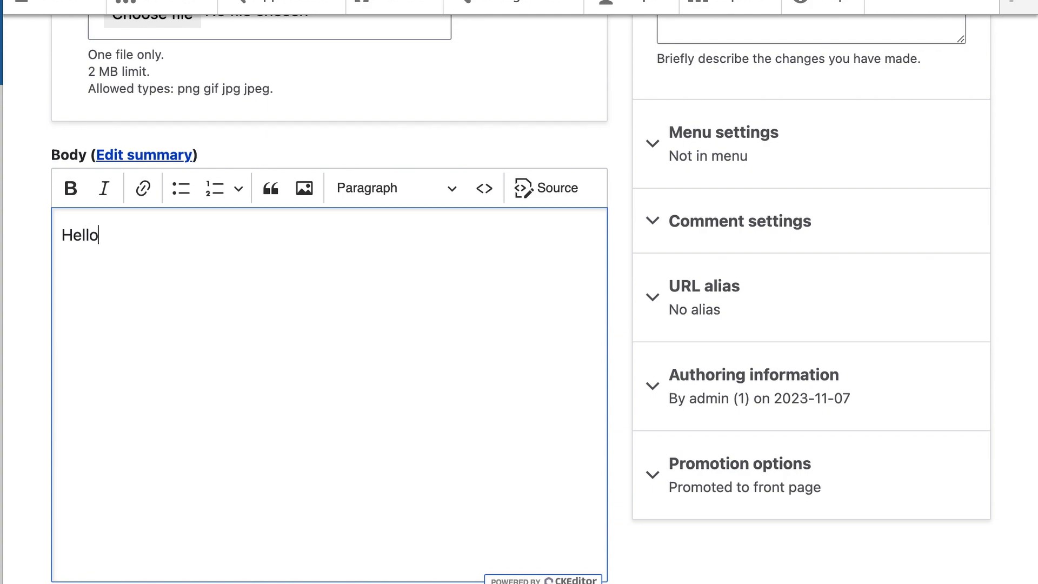
scroll(90, 440, down, 5)
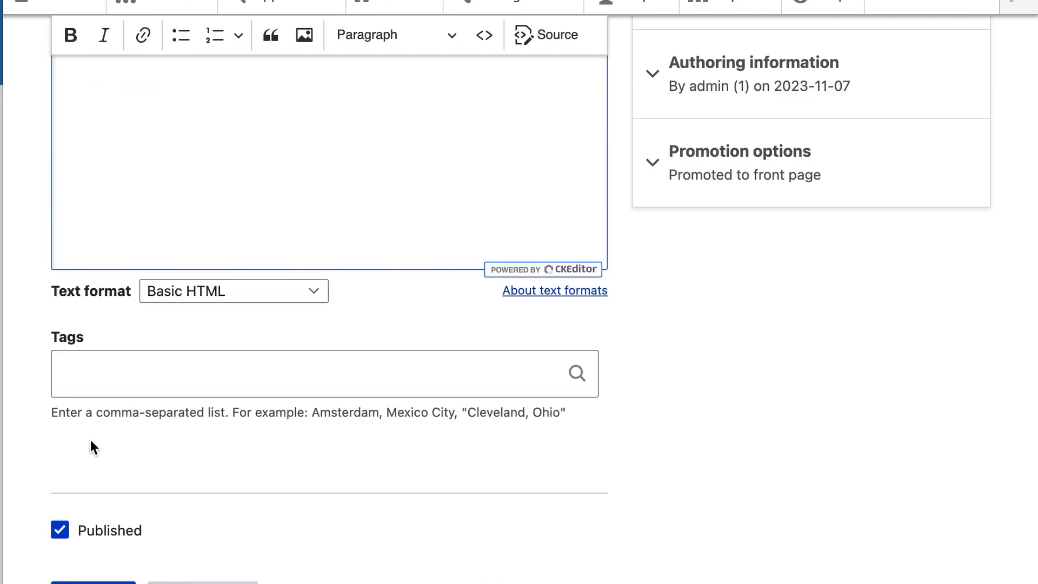
click(114, 582)
Step: Start a new Paragraphs IEF Example content item titled "Test entity embed"
click(73, 9)
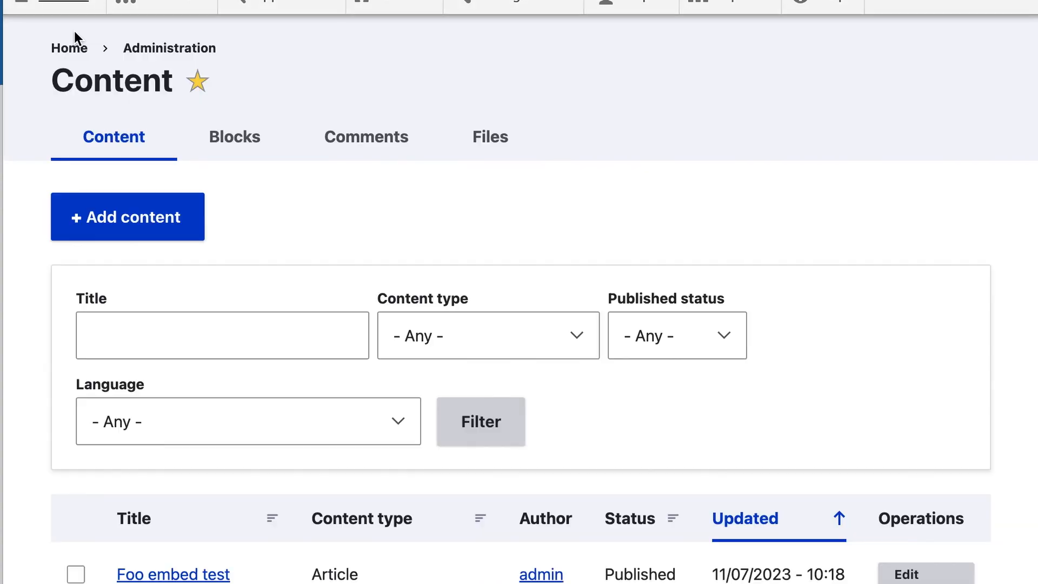
click(127, 226)
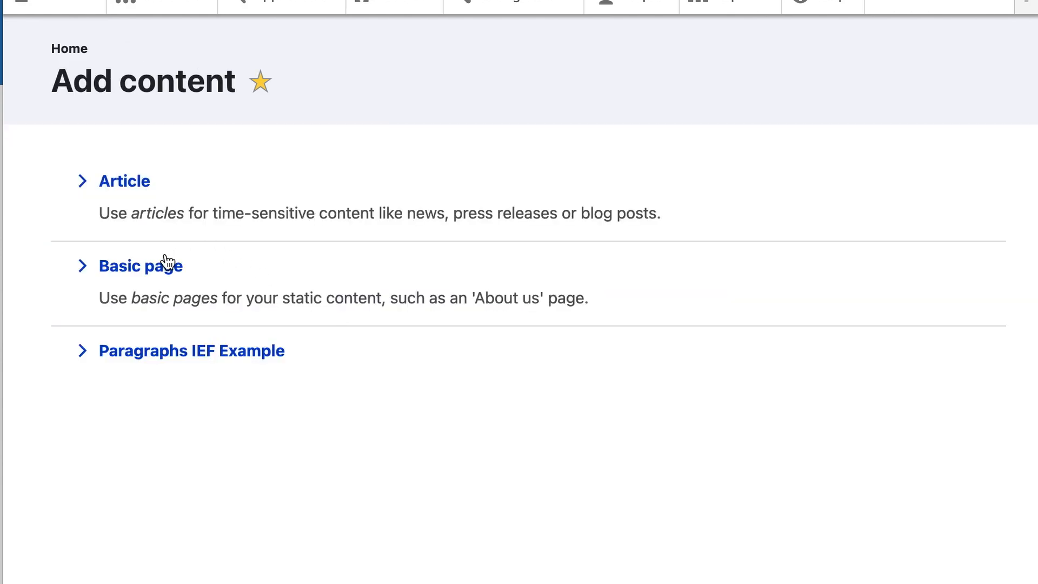
click(206, 359)
click(224, 242)
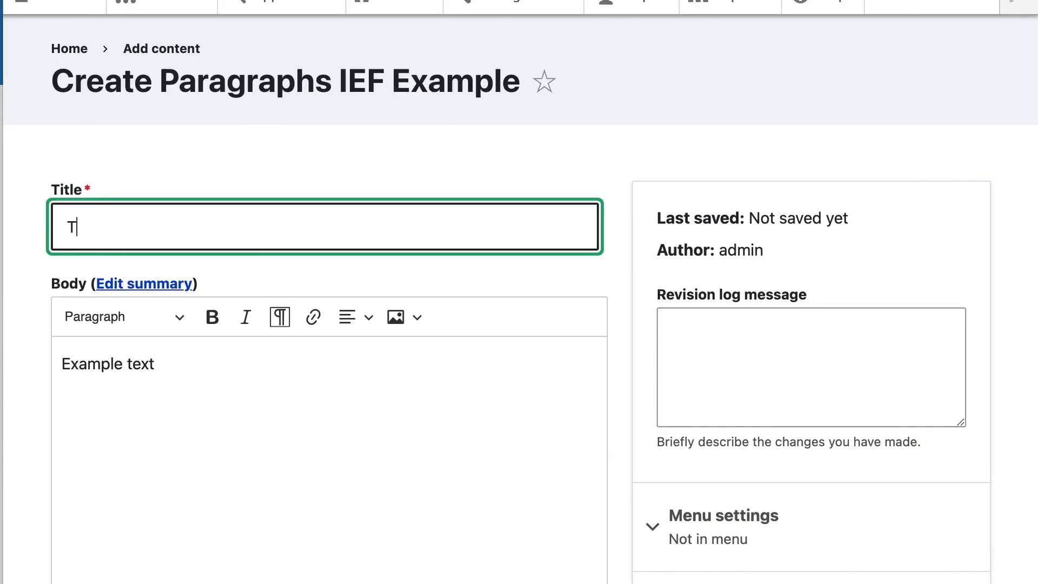
text(Test entity embed)
Step: Embed an Entity view paragraph in the body that references the existing node "Foo embed test (6)"
click(280, 340)
click(280, 317)
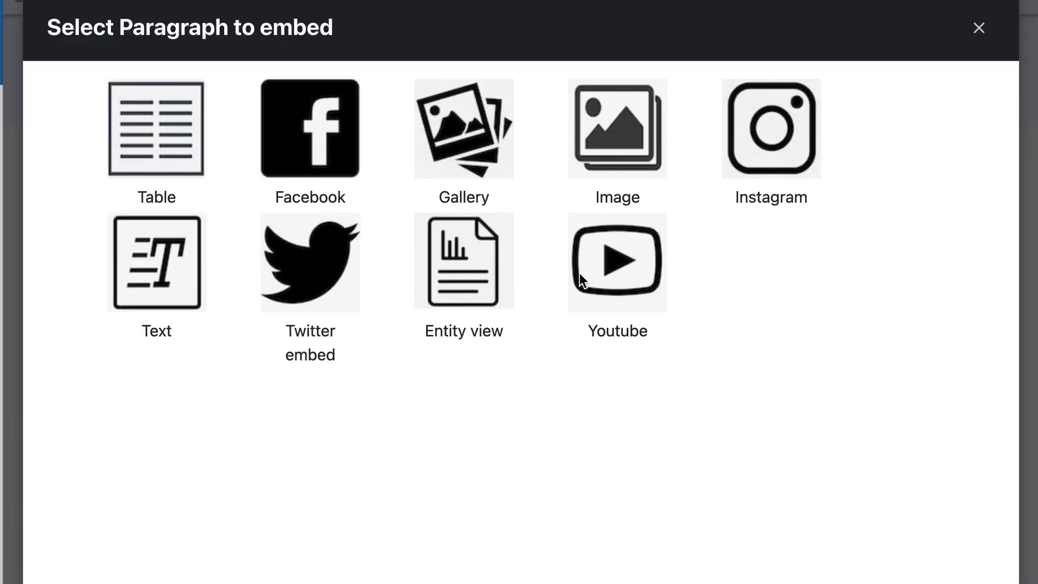
click(455, 298)
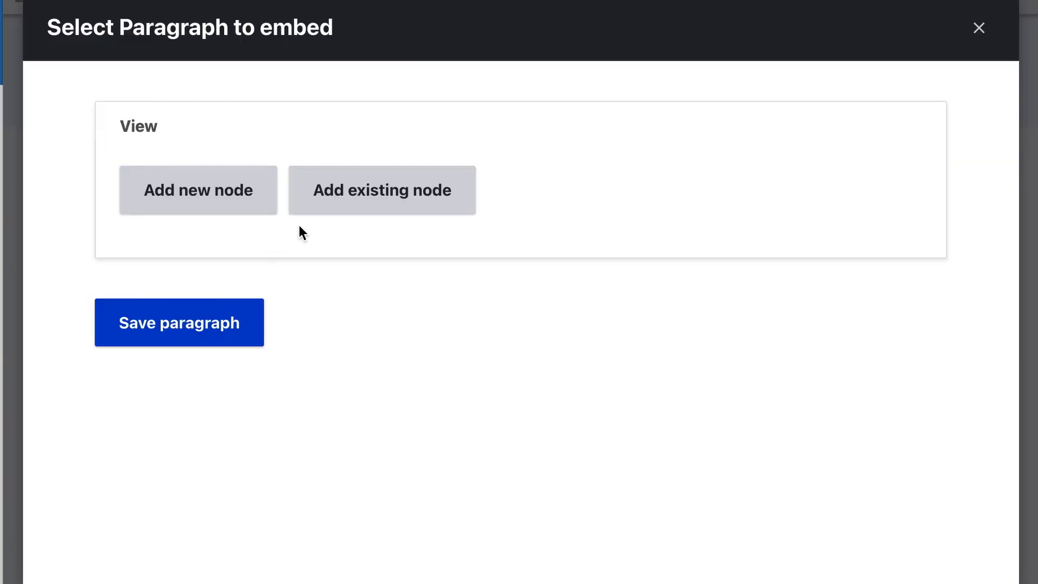
click(395, 209)
click(377, 300)
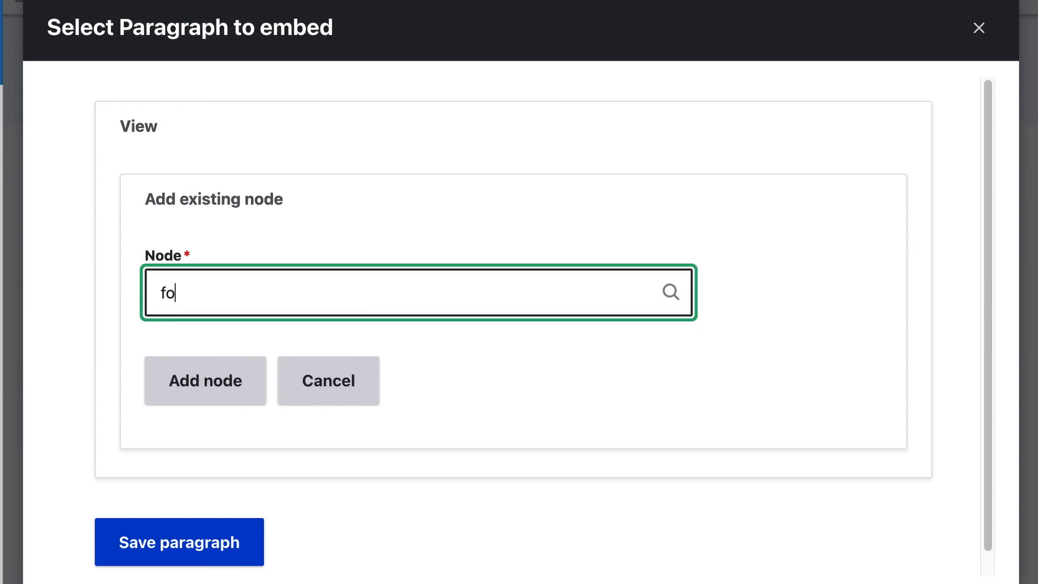
click(371, 332)
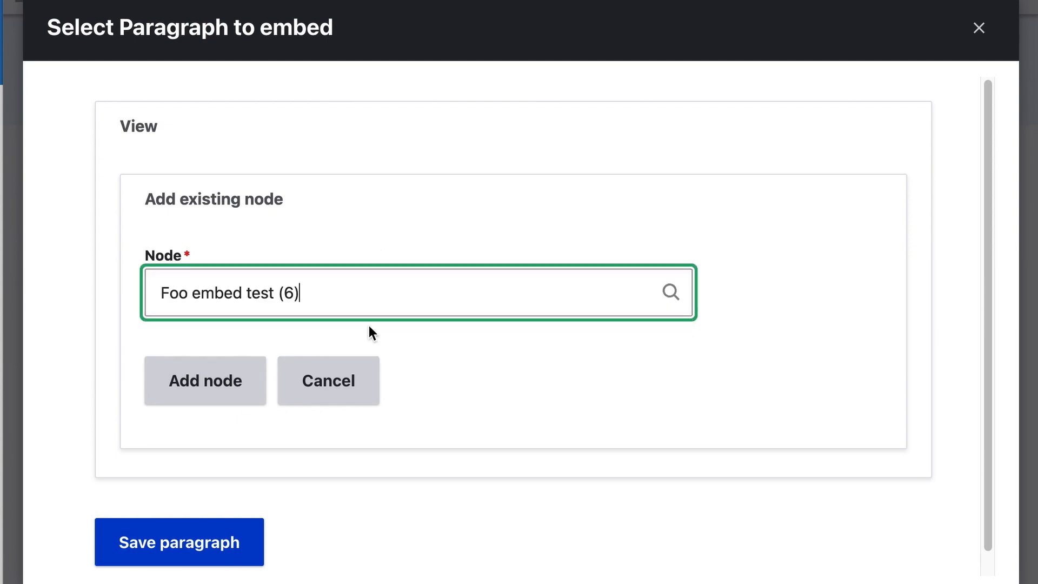
click(248, 367)
click(222, 411)
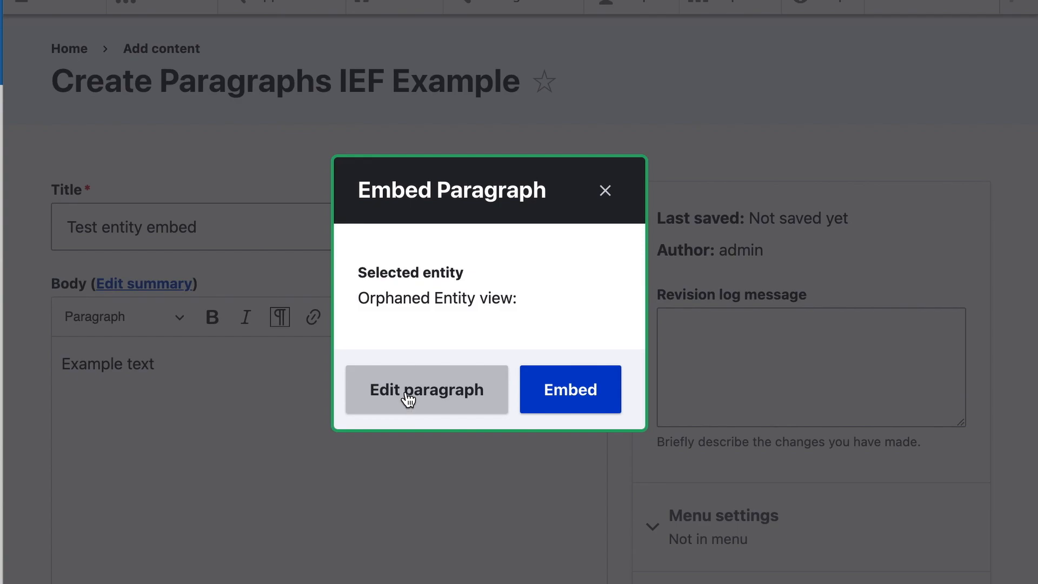
click(570, 388)
Step: Save the entity embed content as published and review the embedded article on the resulting page
scroll(655, 380, down, 10)
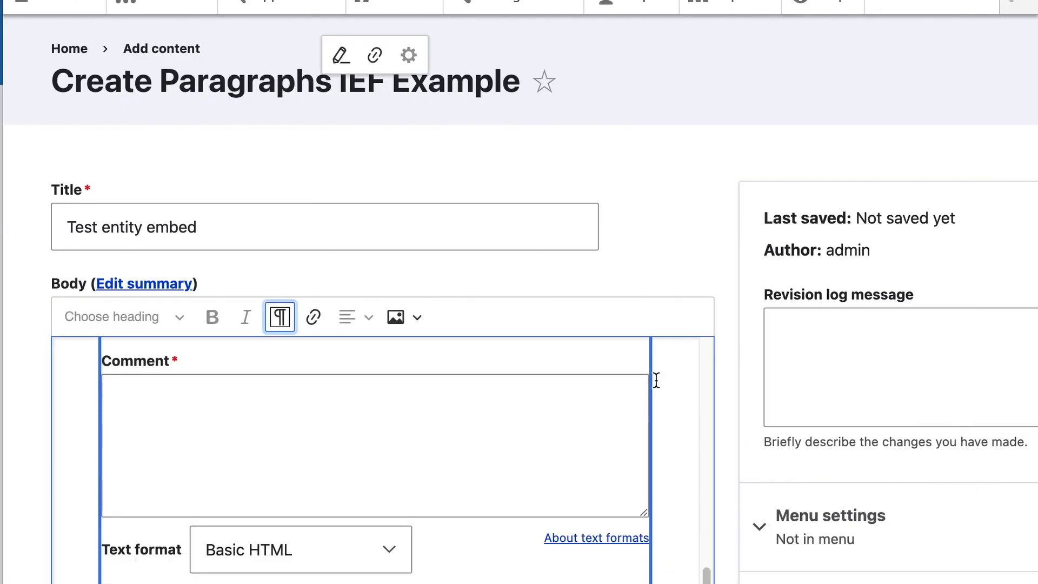
scroll(789, 386, down, 10)
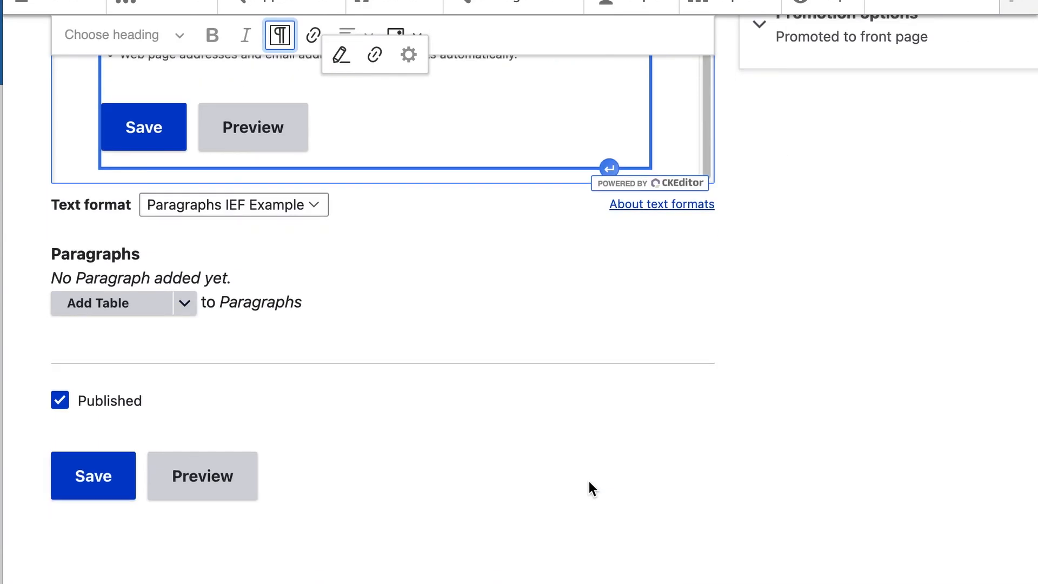
scroll(719, 400, down, 10)
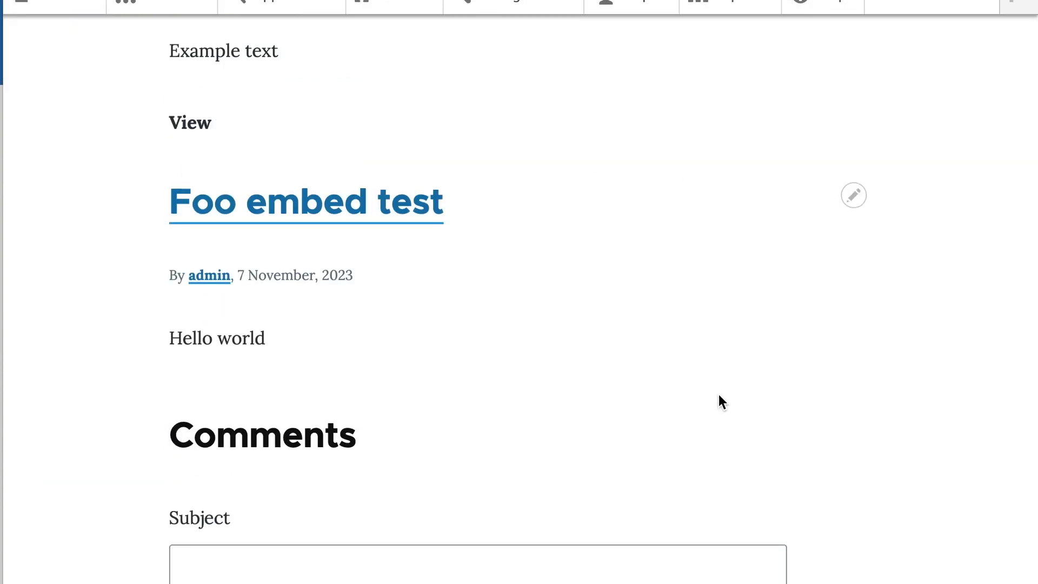
scroll(700, 331, down, 1)
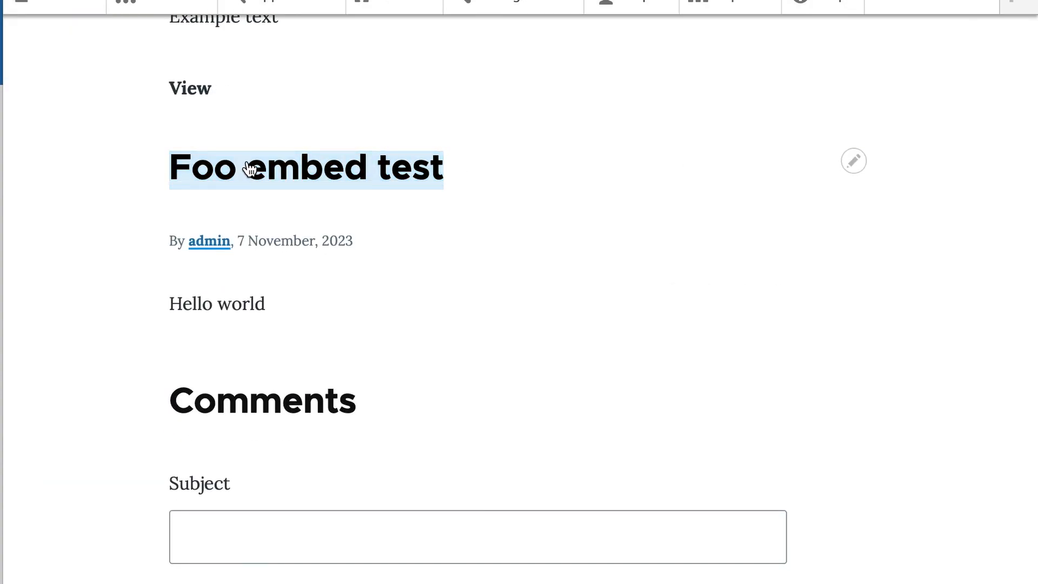
scroll(270, 249, up, 10)
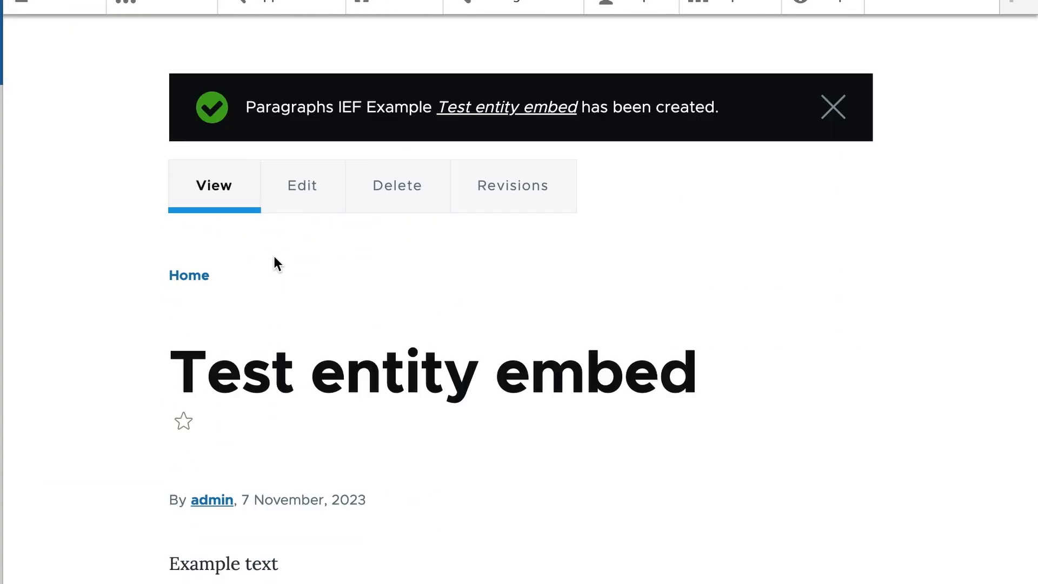
scroll(270, 264, down, 3)
scroll(265, 181, up, 3)
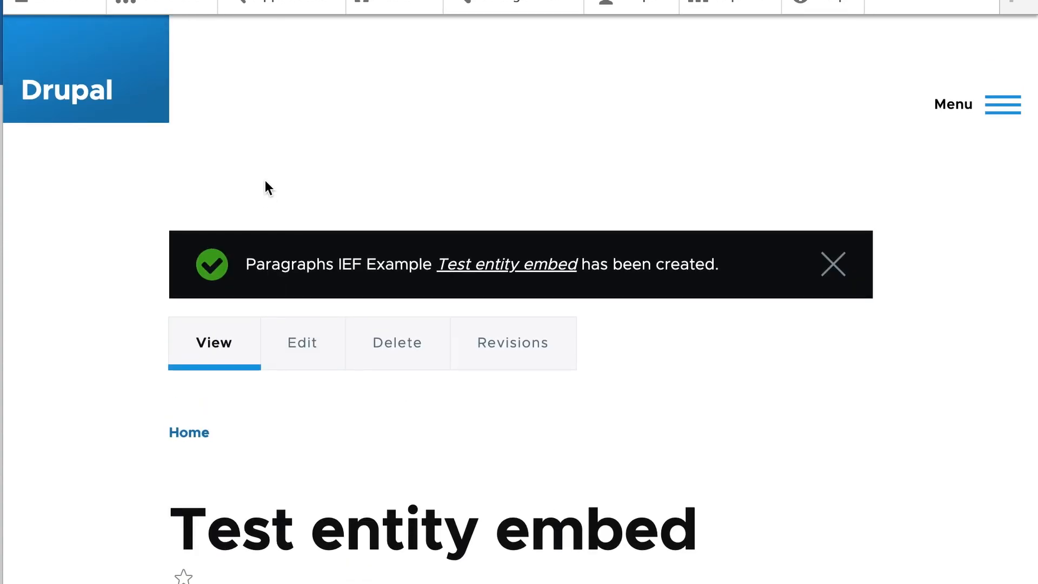